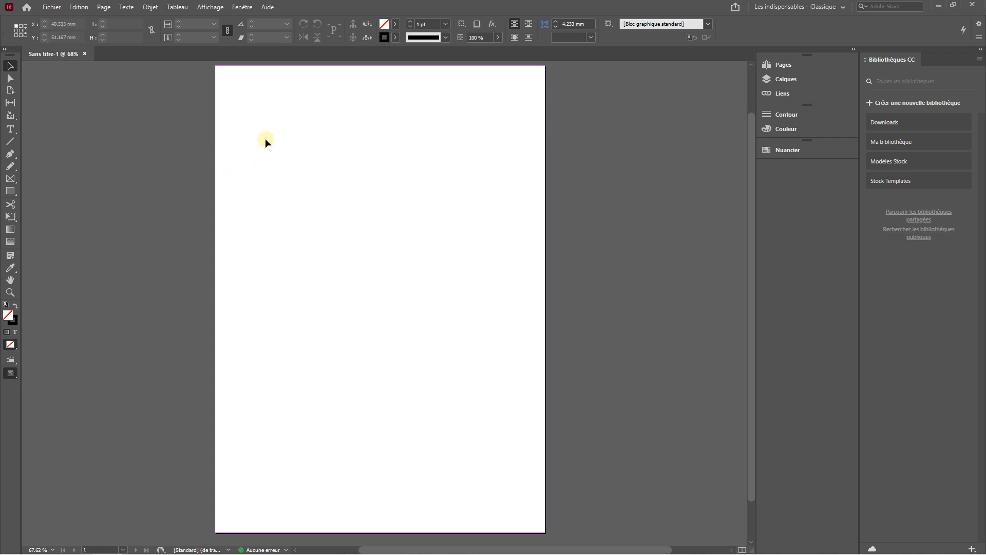
Step: Set all four linked page margins to 10 mm in the margins and columns settings
click(101, 9)
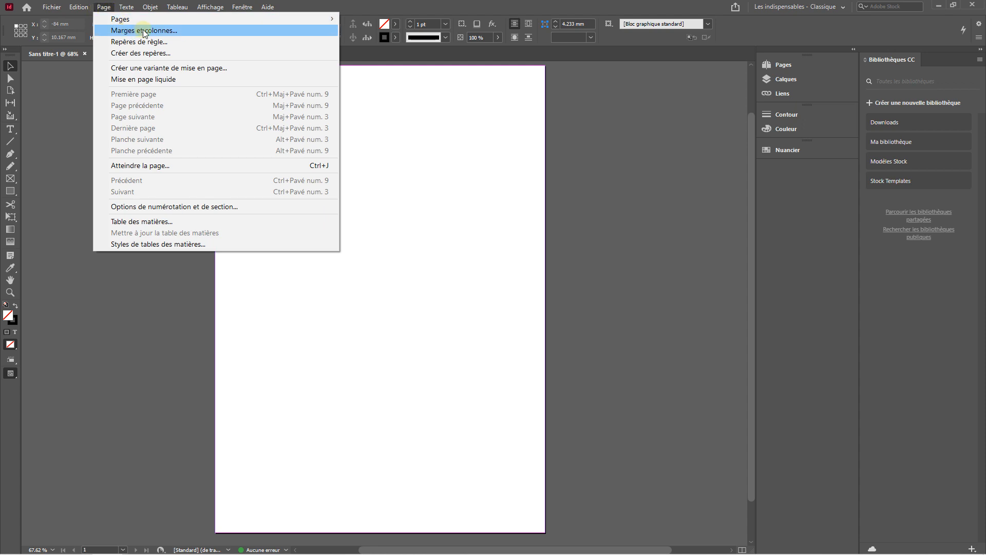
click(171, 32)
drag(609, 144, 637, 98)
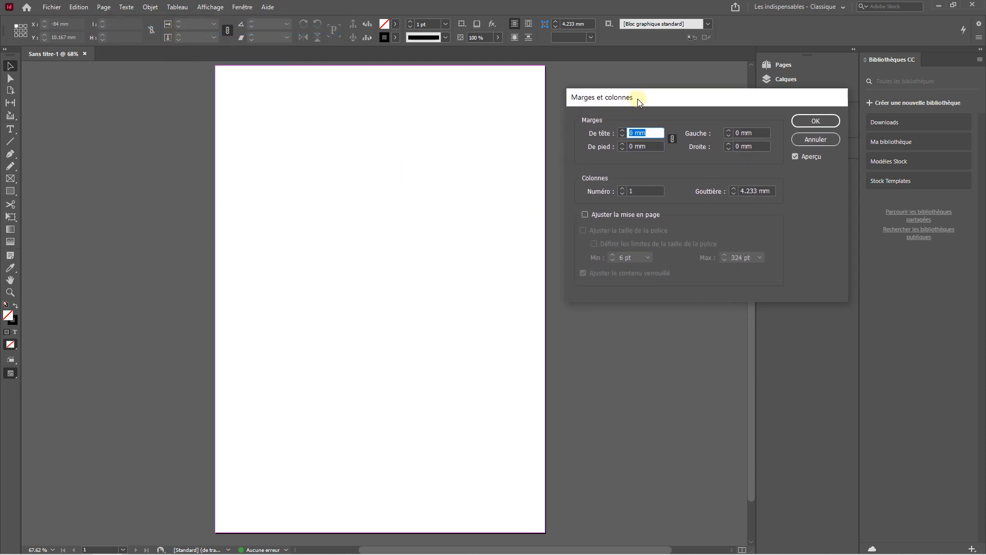
click(622, 130)
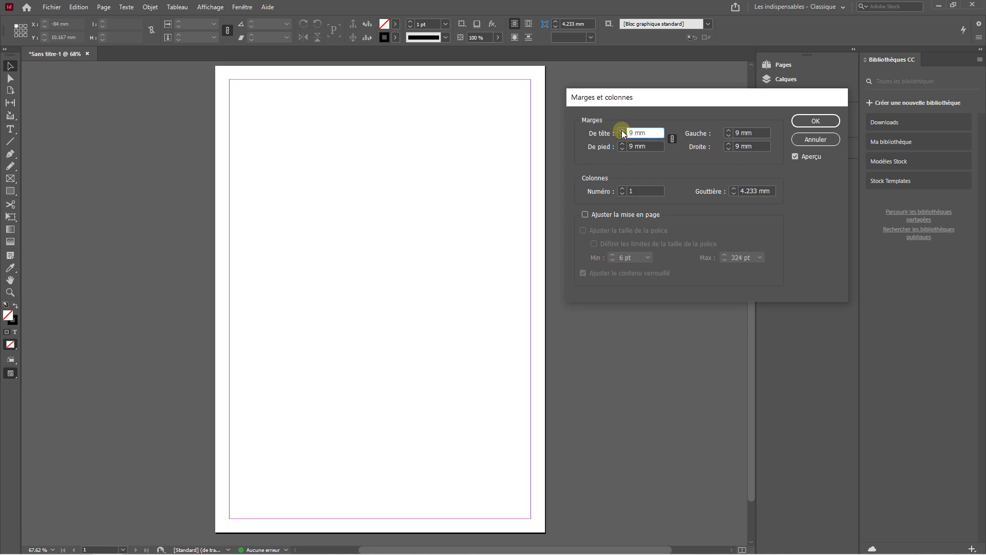
click(622, 131)
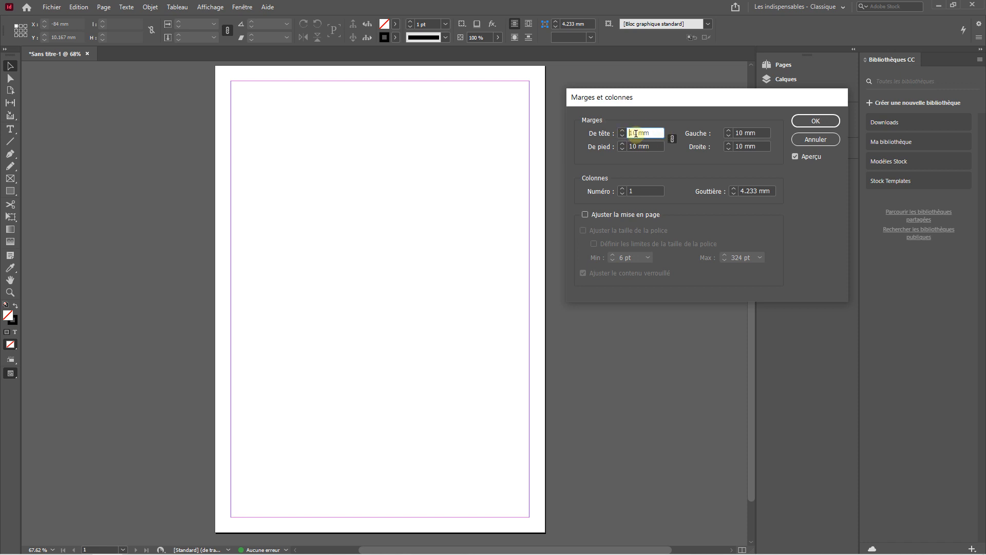
Step: Unlink the margin values and set only the right-hand page margin to 5 mm
click(673, 140)
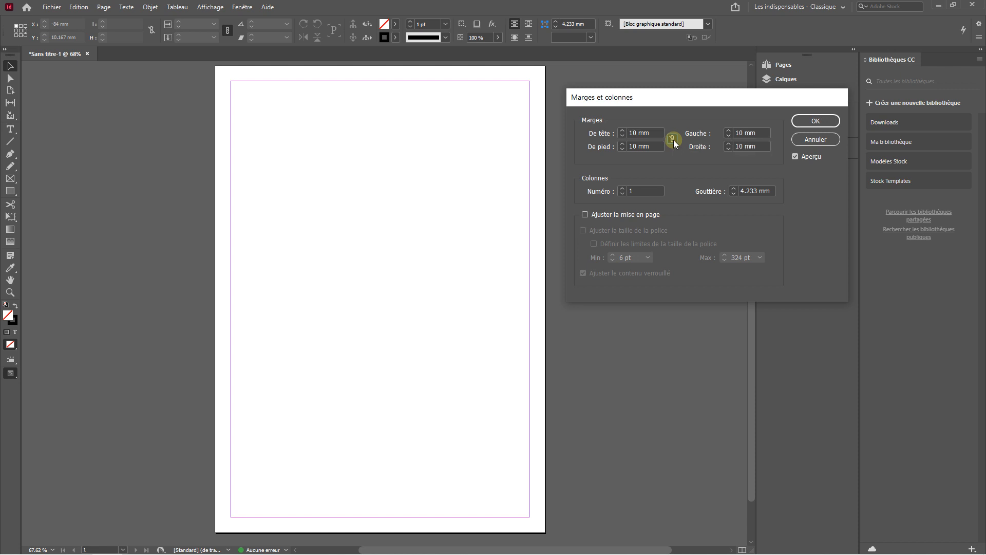
click(729, 149)
click(729, 149)
click(728, 149)
click(729, 149)
click(729, 149)
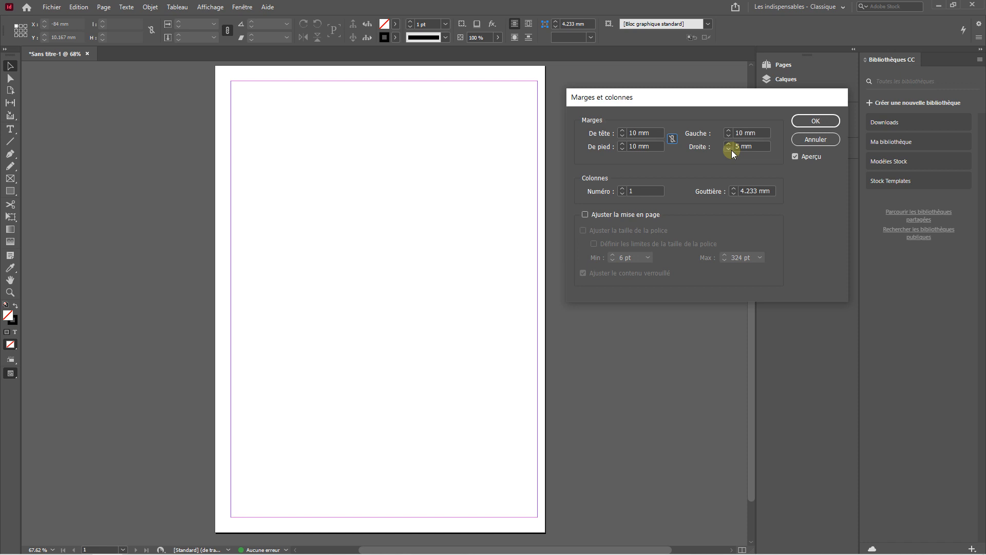
Step: Try a smaller foot margin of about 6 mm and restore it to 10 mm
click(623, 148)
click(623, 148)
click(623, 148)
click(623, 148)
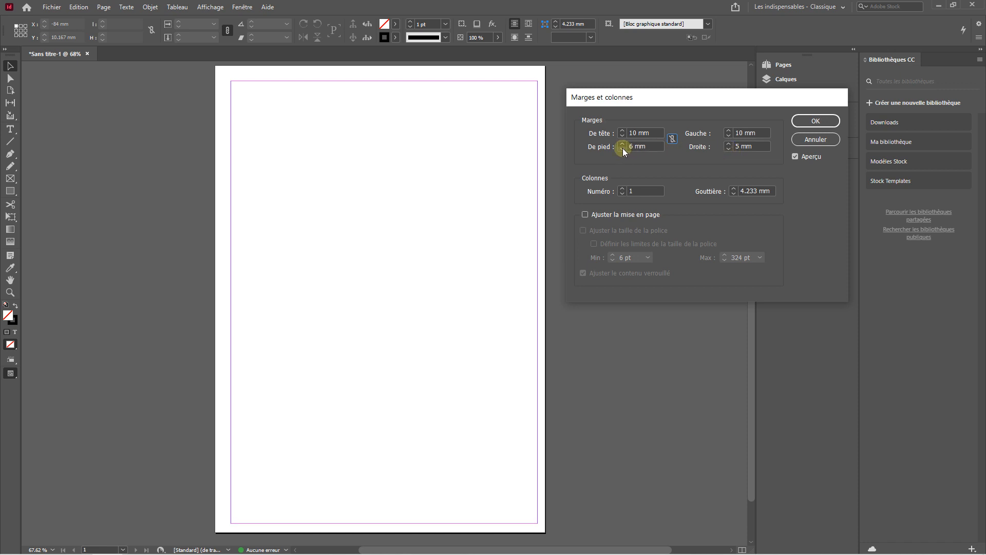
click(622, 148)
click(623, 145)
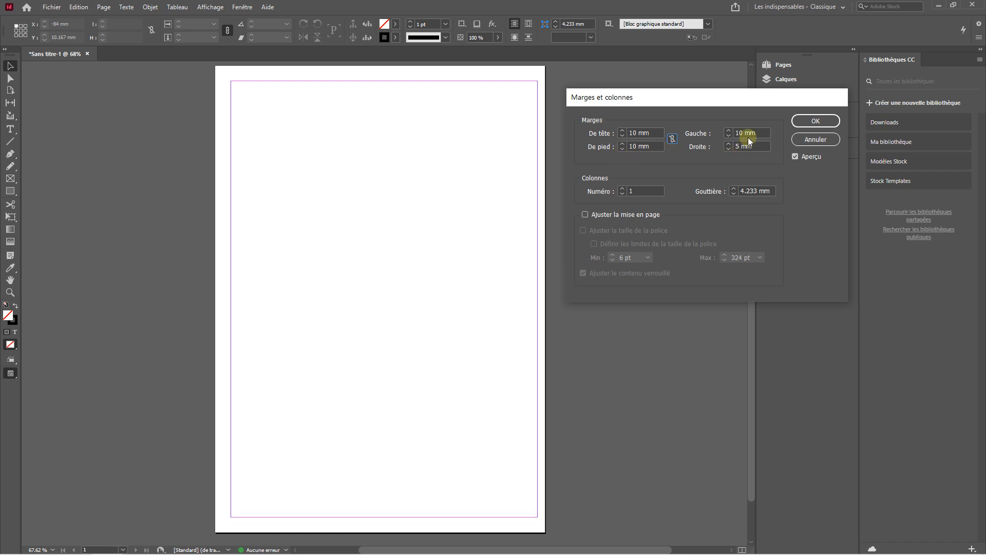
Step: Try a left-hand page margin of 5 mm and relink the margins so all four use 10 mm
click(730, 136)
click(729, 135)
click(729, 136)
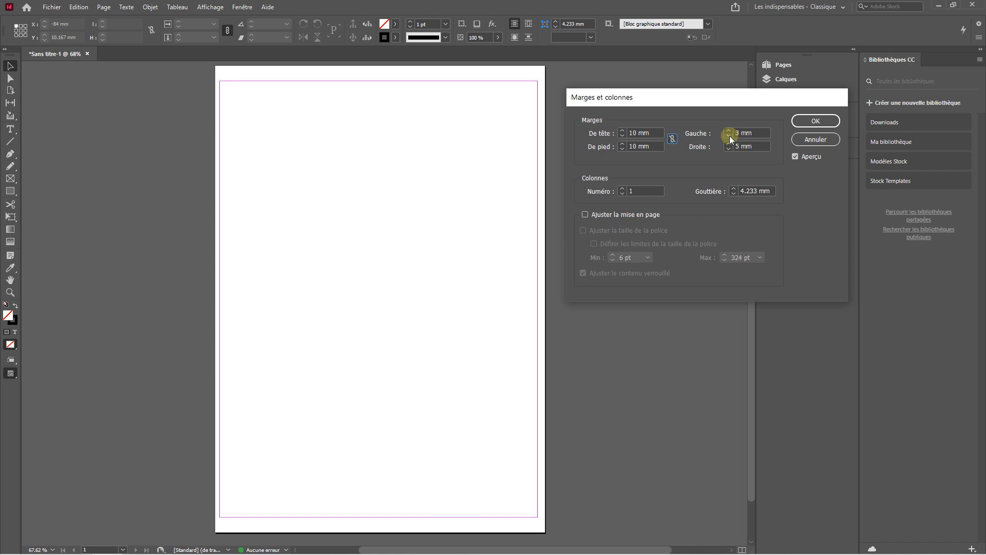
click(730, 131)
click(729, 131)
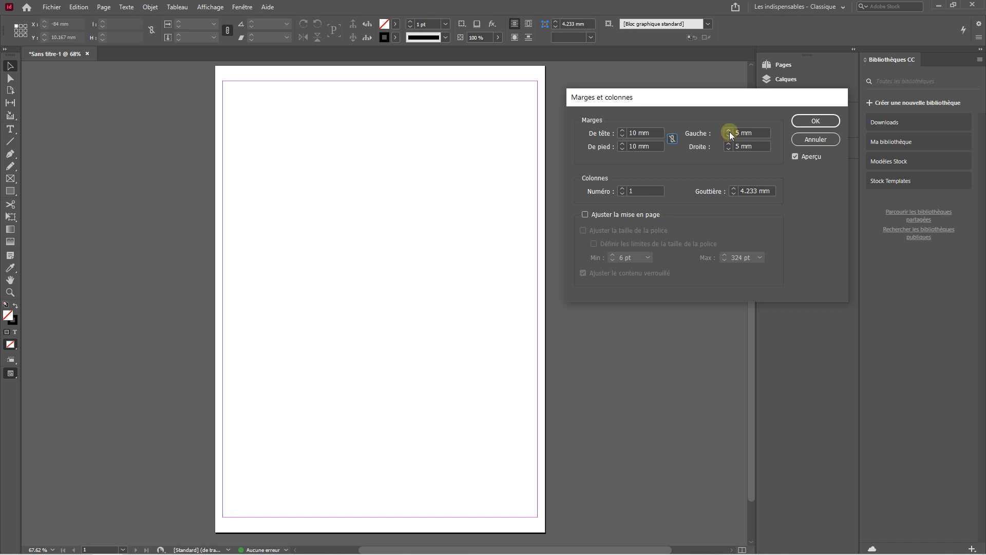
click(673, 140)
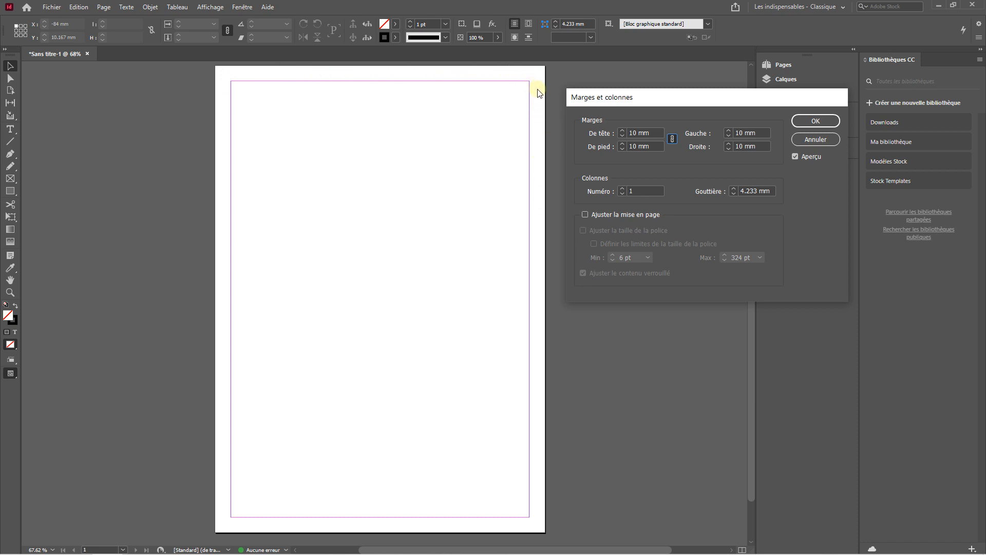
Step: Divide the page into 3 columns with a 10 mm gutter and apply the margin and column settings
click(624, 189)
click(624, 189)
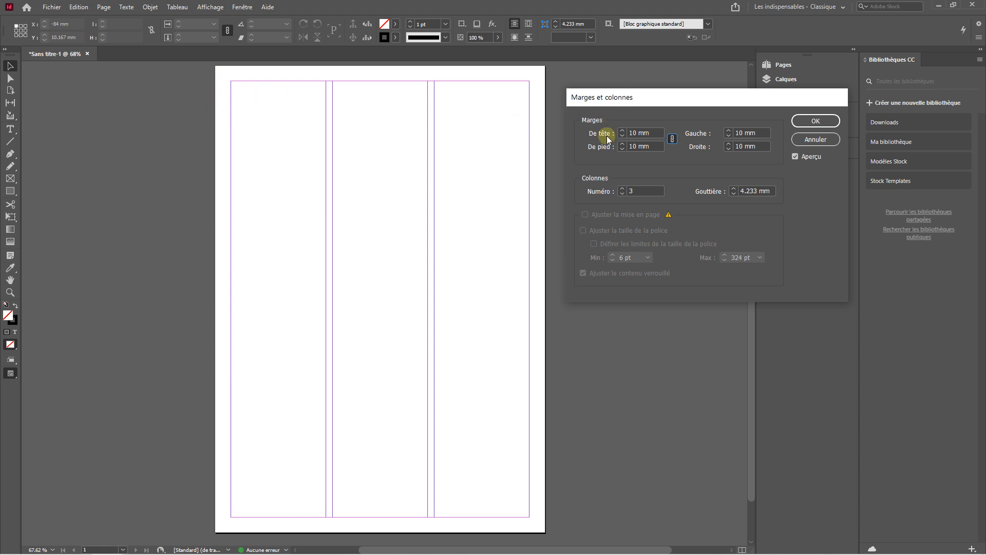
click(732, 189)
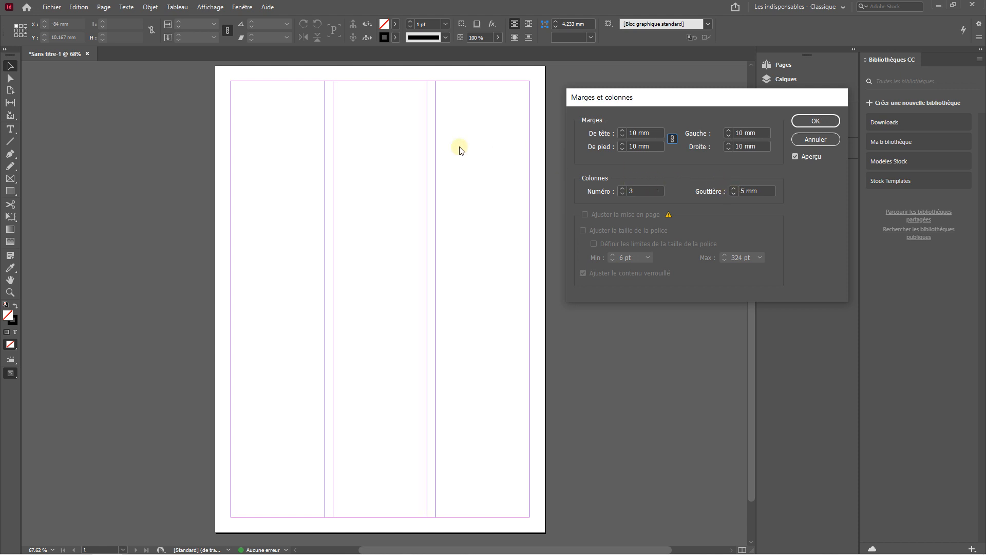
click(734, 188)
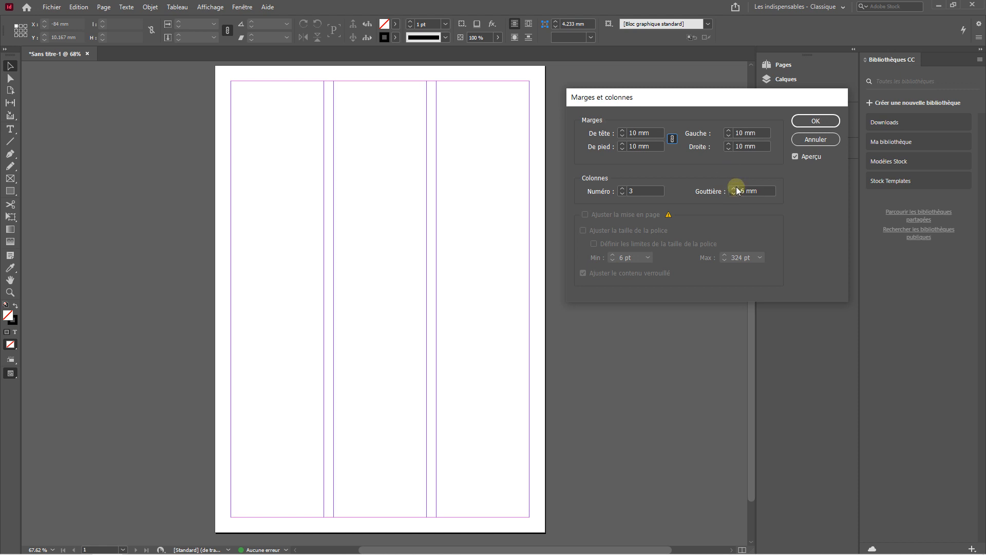
click(734, 193)
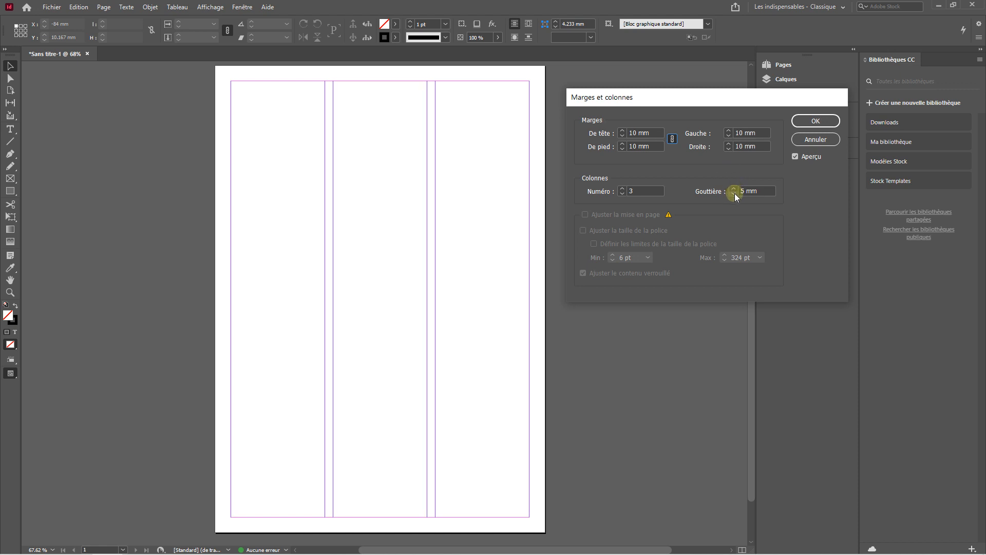
click(735, 189)
click(735, 189)
click(735, 189)
click(734, 189)
click(735, 189)
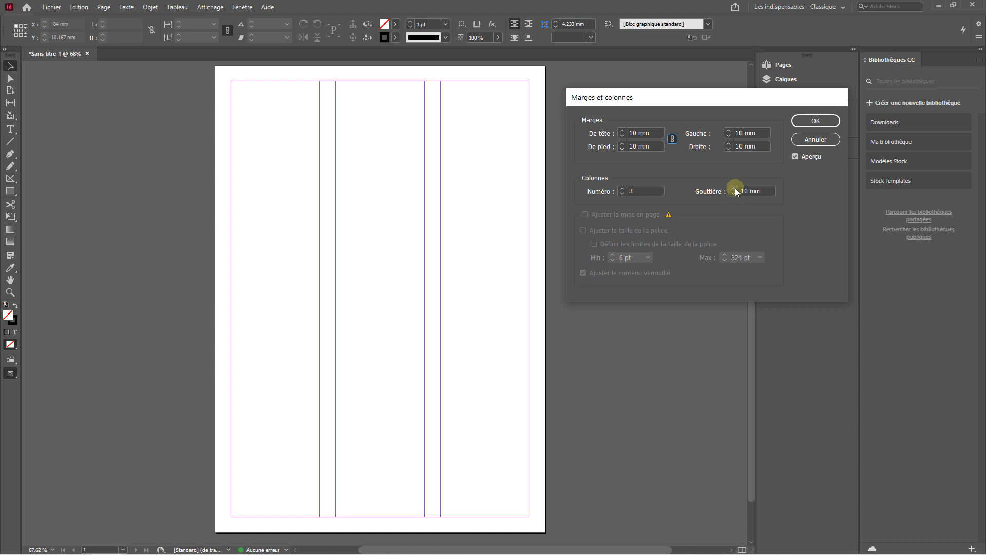
click(802, 121)
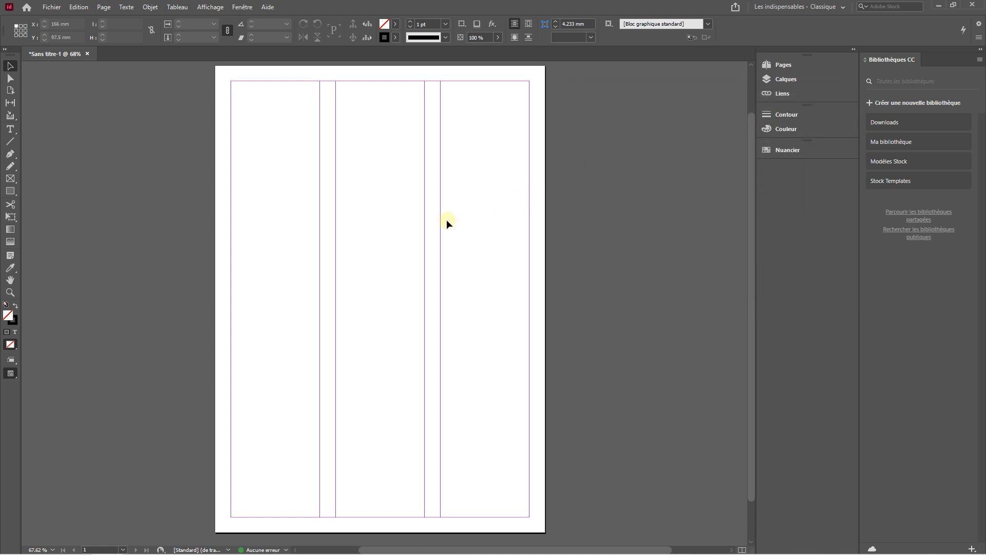
Step: Draw a rectangular image frame of about 190 × 118 mm across all three columns, starting at the top margin corner
drag(215, 192, 256, 211)
click(11, 180)
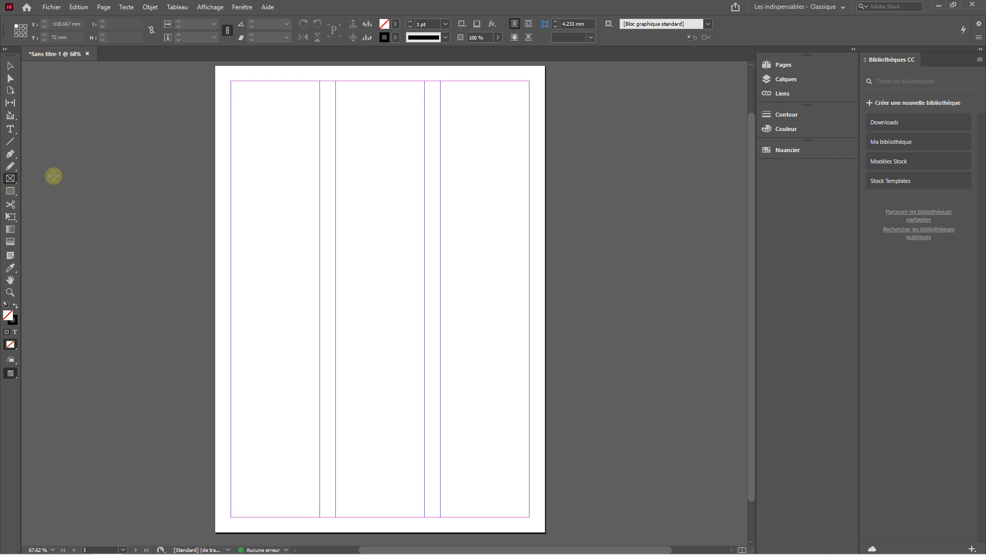
drag(231, 81, 530, 267)
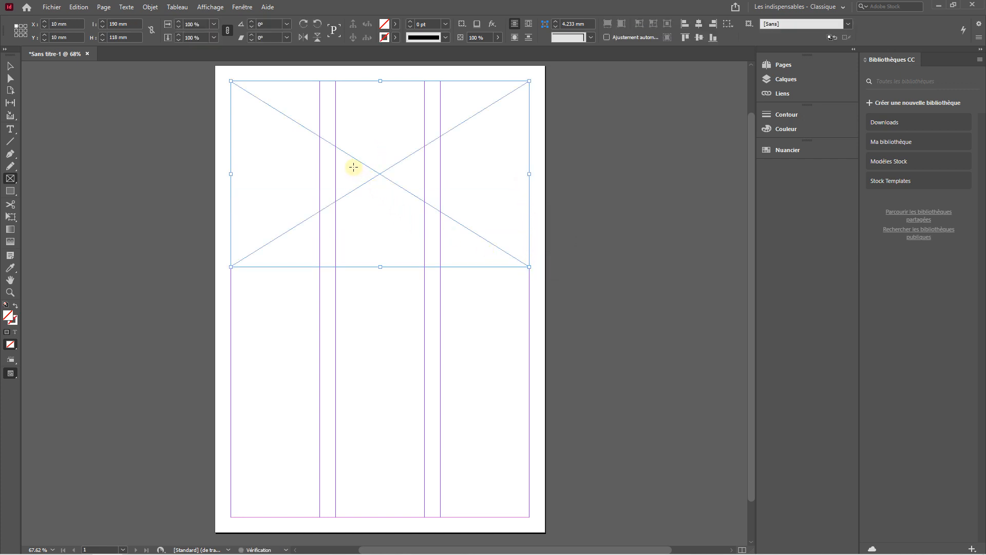
Step: Import the photo of the blonde woman in a car into the frame and fit it to fill the frame proportionally
scroll(351, 164, left, 2)
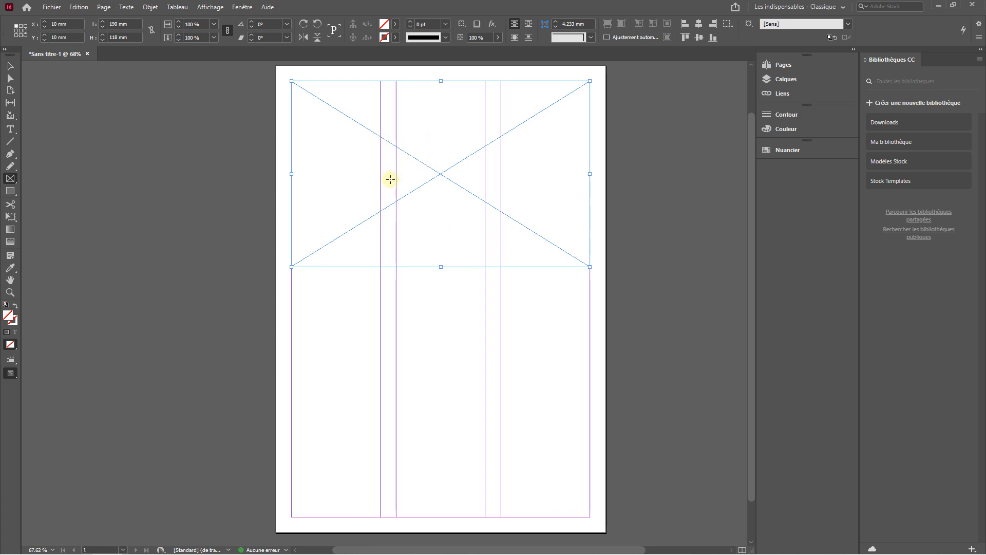
click(49, 7)
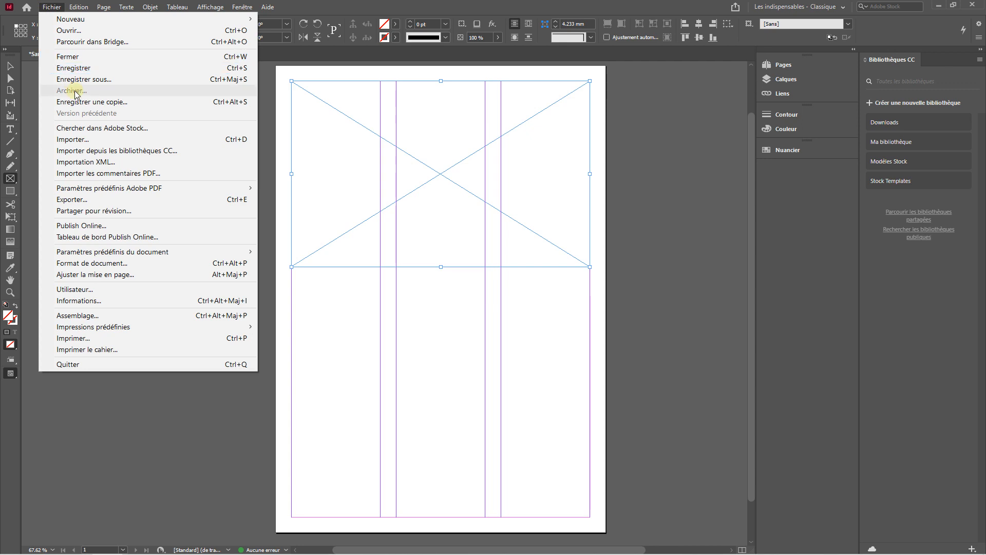
click(90, 139)
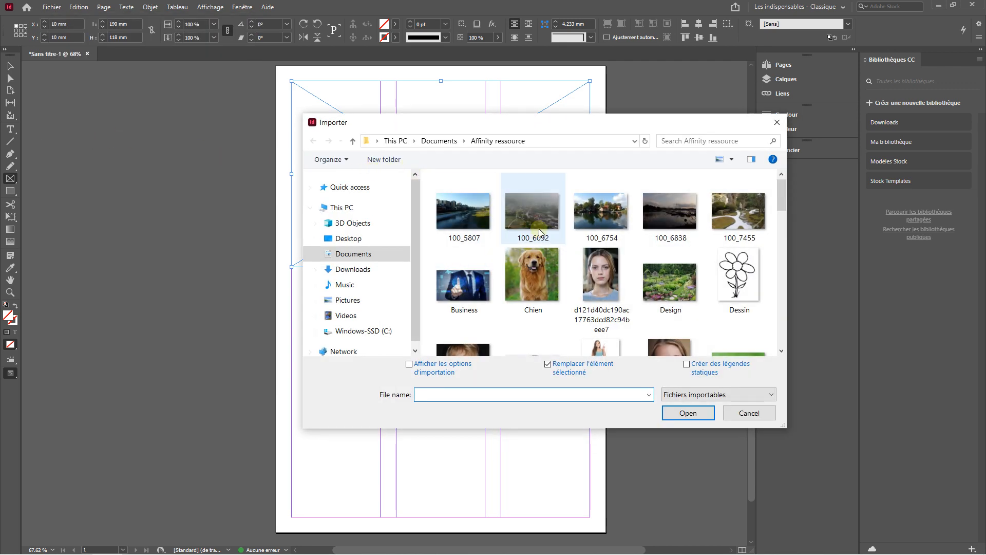
scroll(616, 258, down, 1)
scroll(615, 259, down, 5)
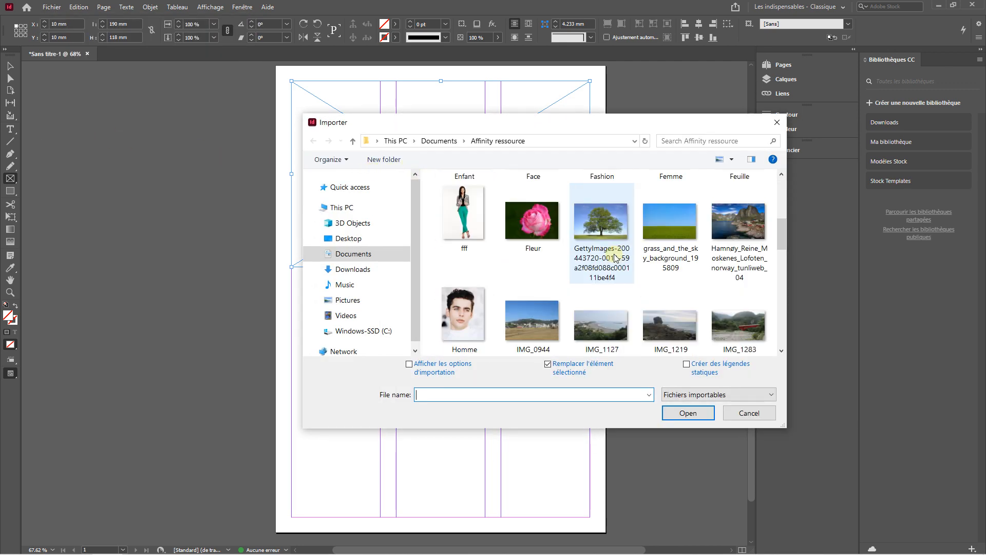
scroll(616, 258, down, 3)
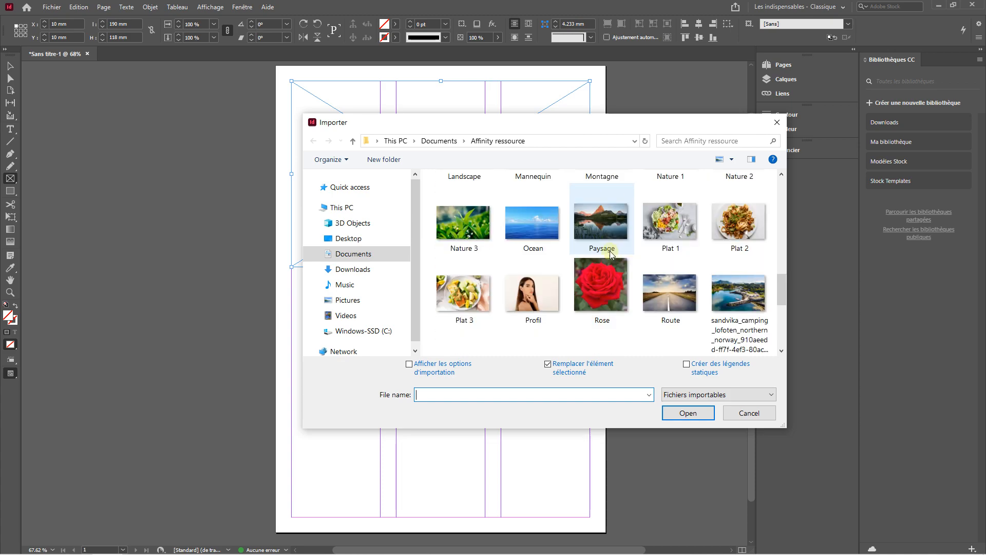
scroll(615, 258, up, 1)
double_click(538, 220)
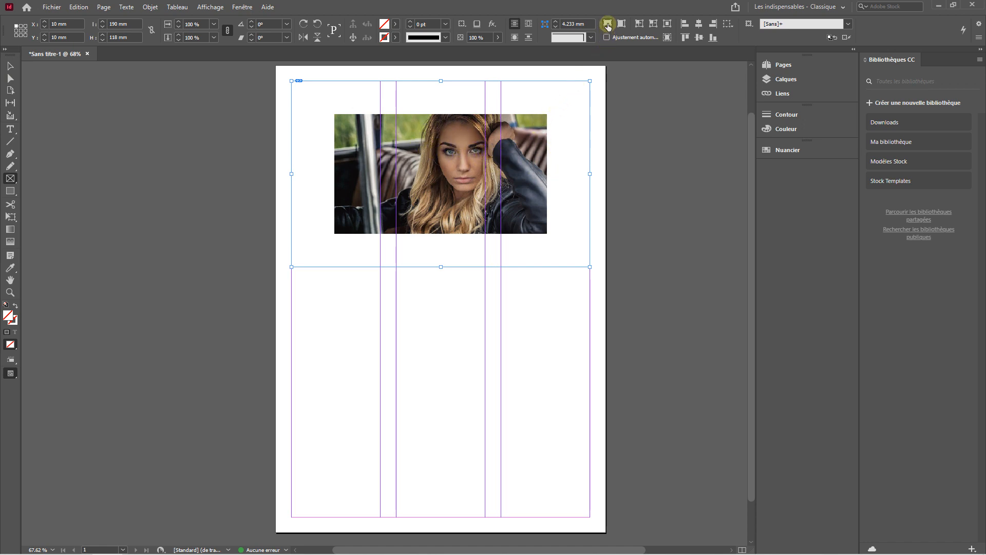
click(608, 25)
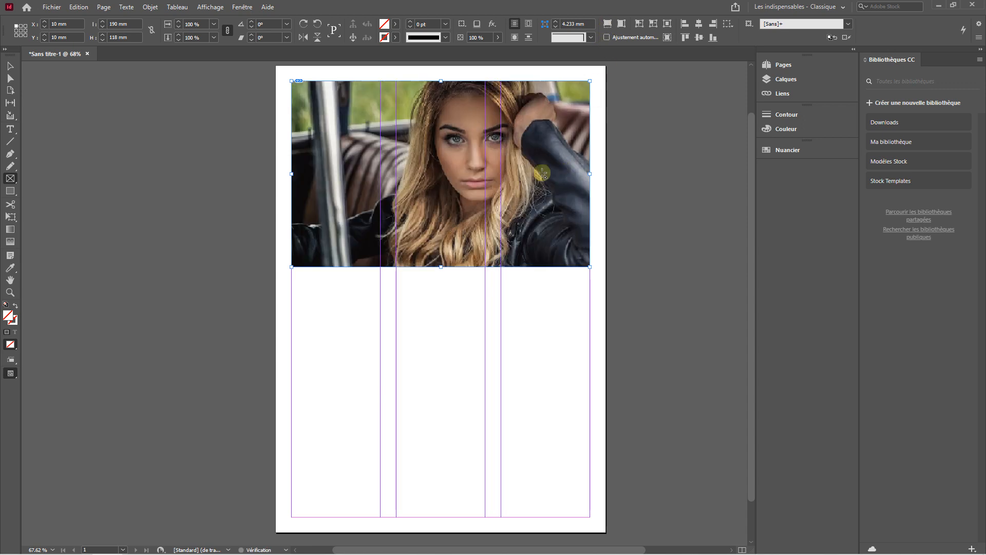
Step: Extend the image frame's lower edge to a height of about 125 mm and refit the photo to fill it proportionally
click(242, 187)
scroll(411, 227, down, 2)
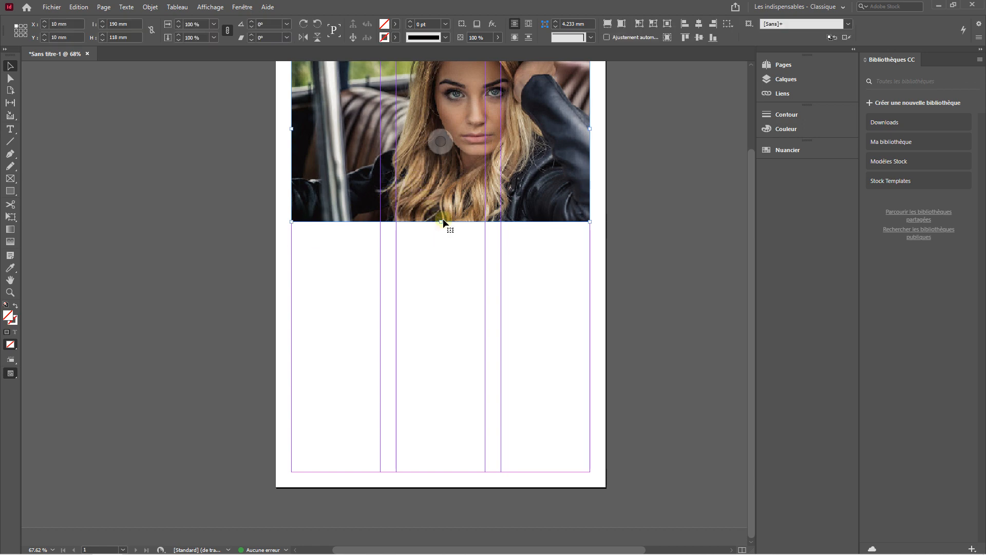
drag(440, 222, 442, 232)
scroll(442, 232, up, 5)
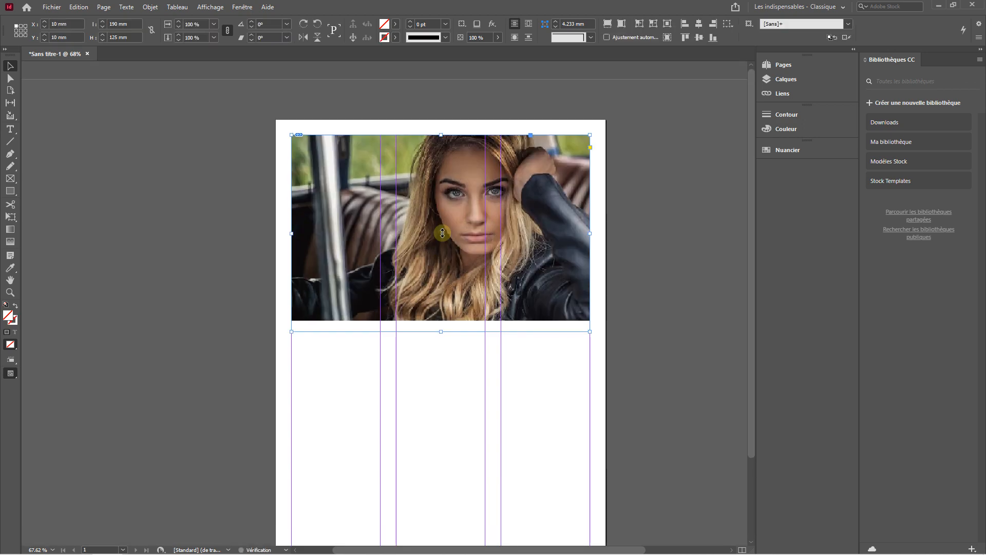
scroll(453, 326, down, 4)
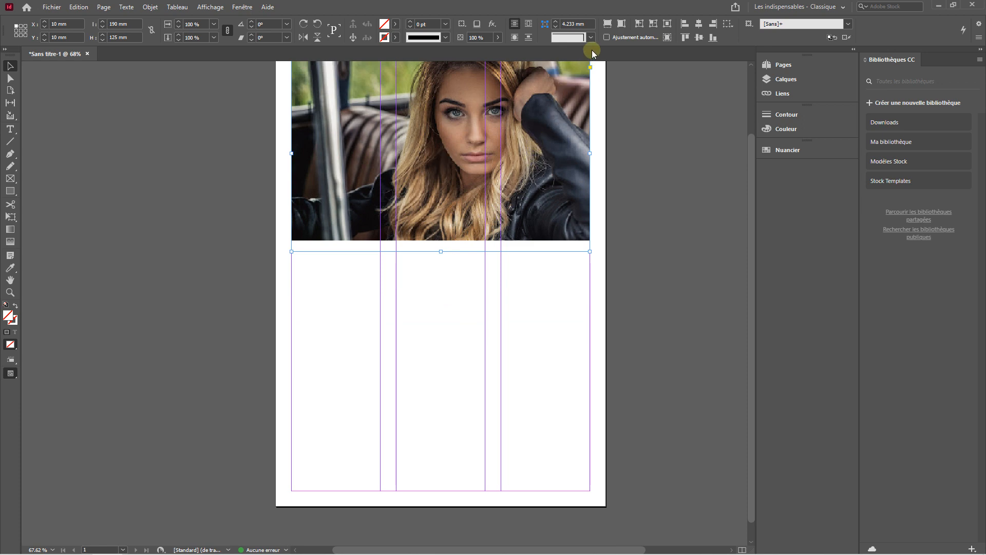
click(607, 24)
scroll(574, 195, up, 4)
scroll(573, 195, down, 4)
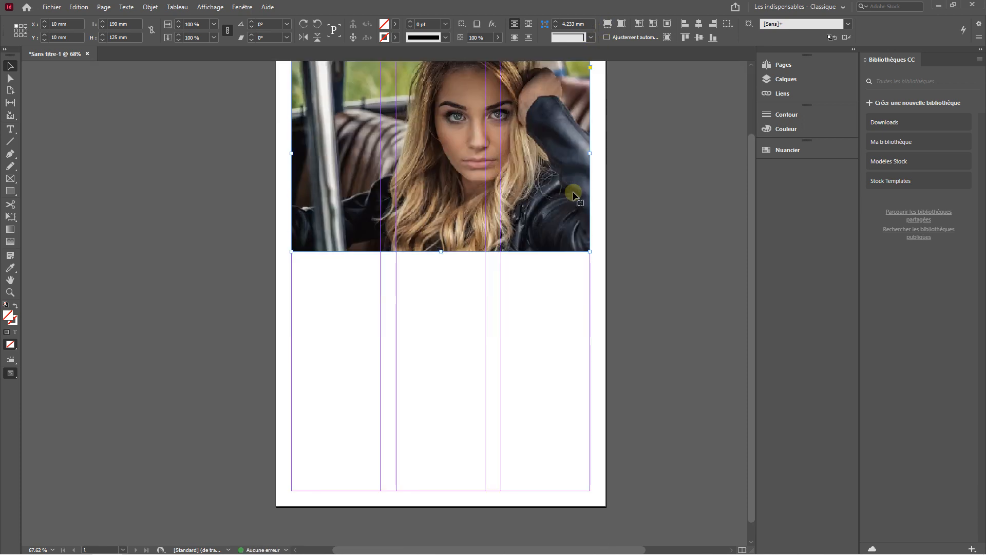
Step: Create a text frame in the first column, from just below the photo to the foot margin, and fill it with placeholder text
scroll(300, 277, left, 3)
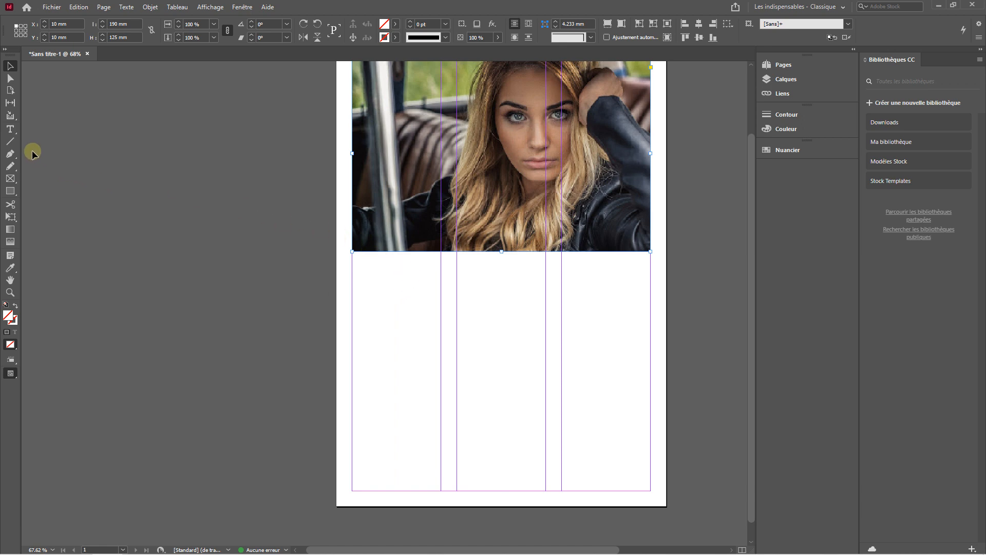
click(9, 129)
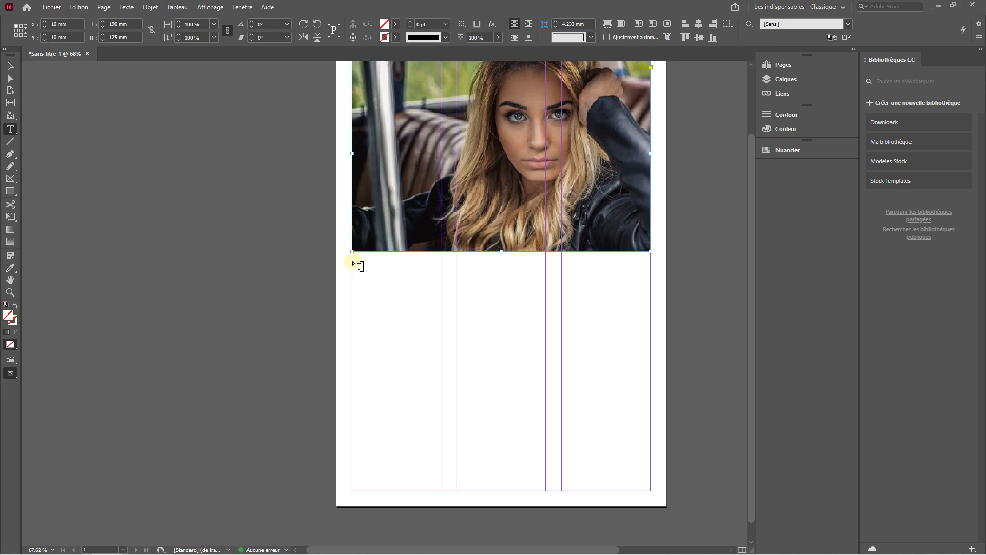
drag(353, 262, 441, 490)
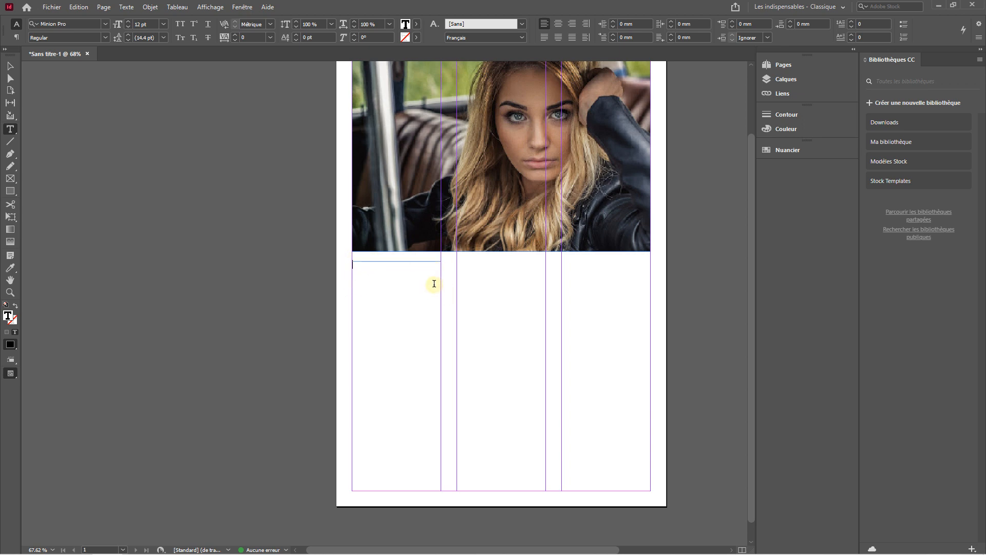
right_click(363, 264)
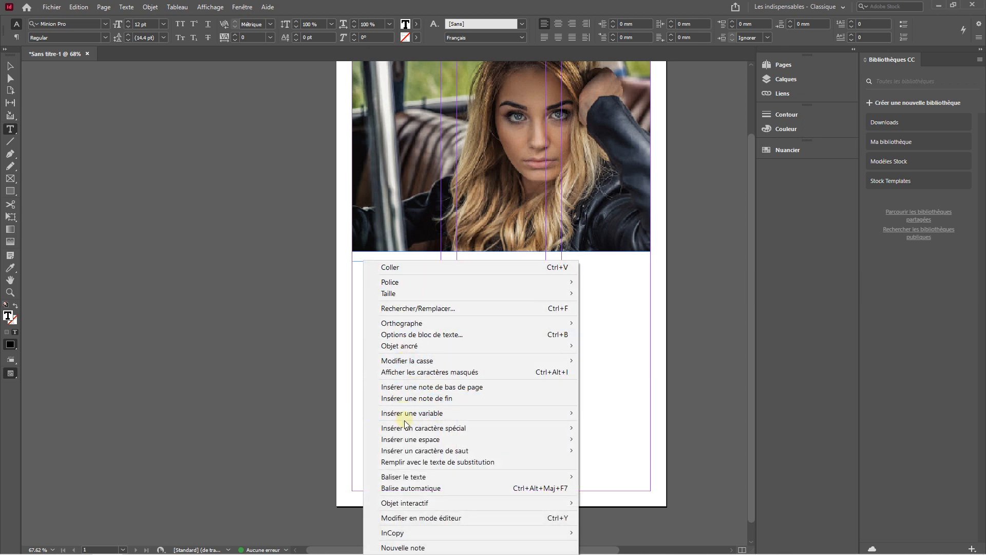
click(420, 462)
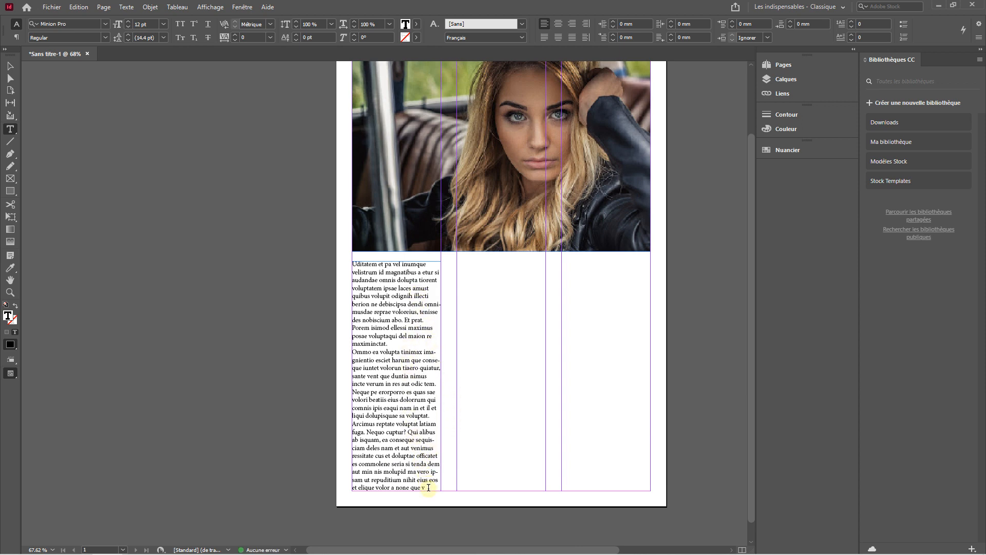
Step: Clear the text in the first column and refill the frame with placeholder text
drag(428, 486, 335, 259)
key(Delete)
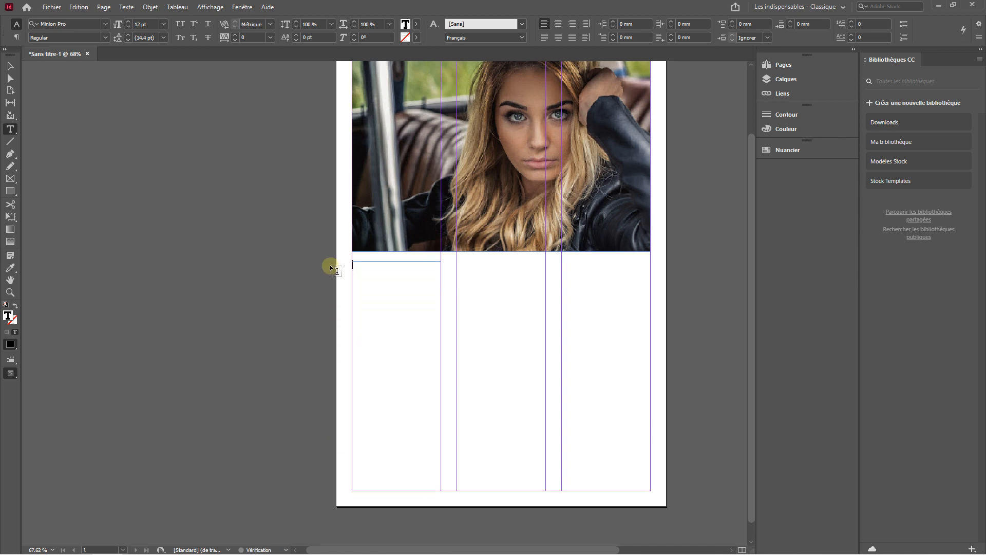
right_click(365, 262)
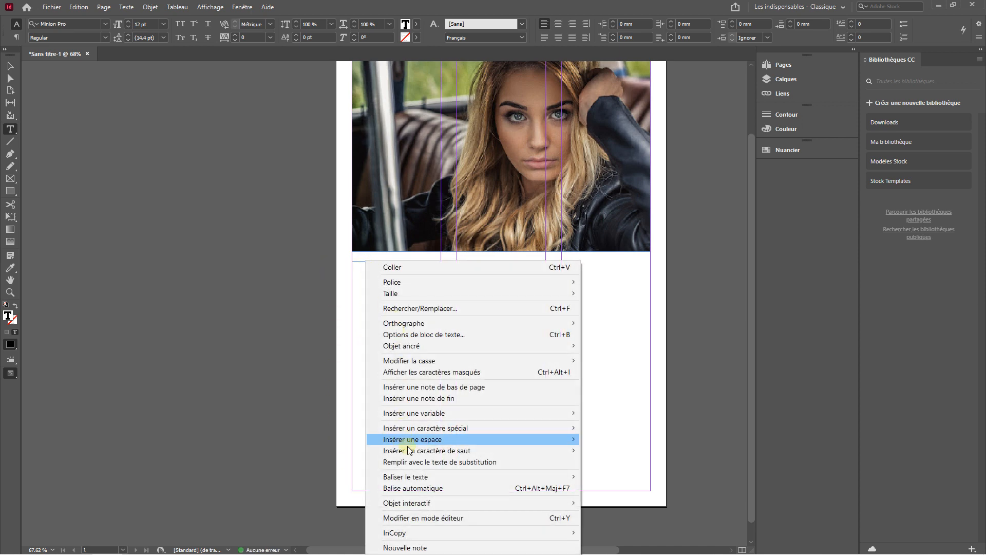
click(424, 462)
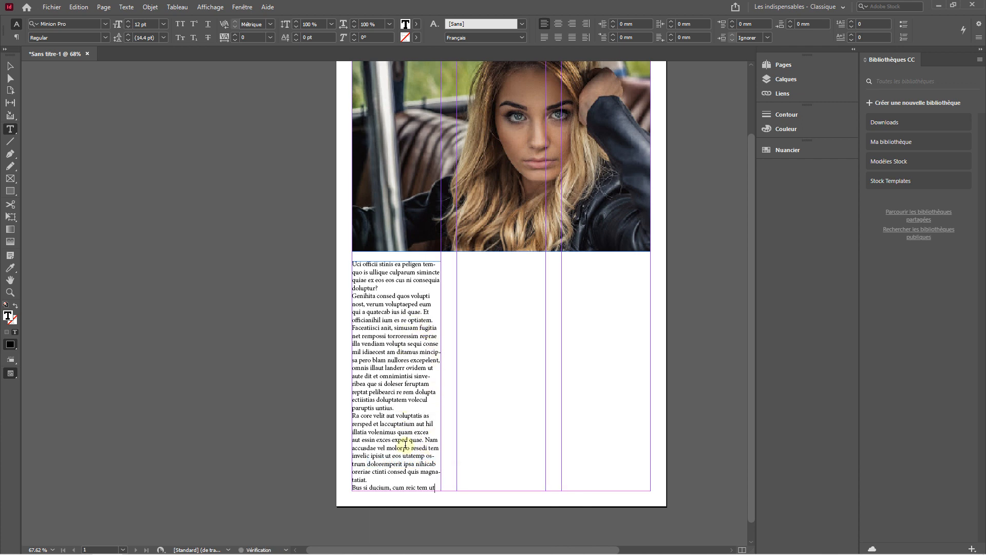
Step: Replace the first column's text with newly generated placeholder text and justify it with the last line aligned left
drag(434, 487, 342, 261)
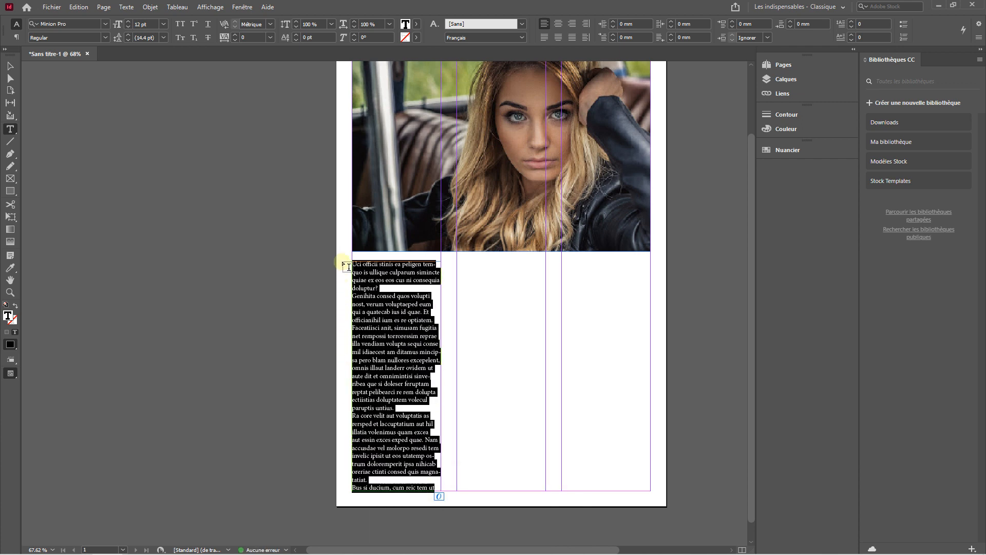
key(Delete)
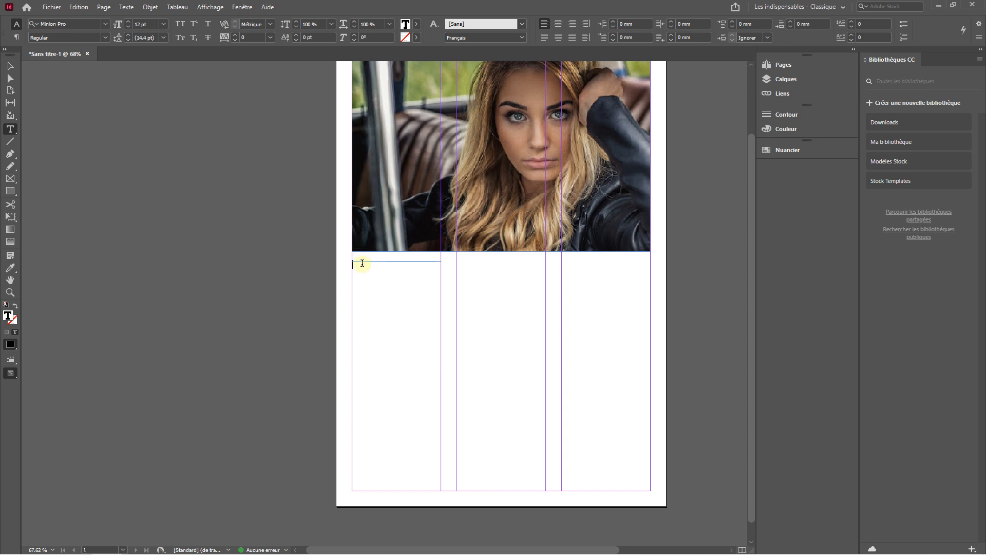
right_click(361, 262)
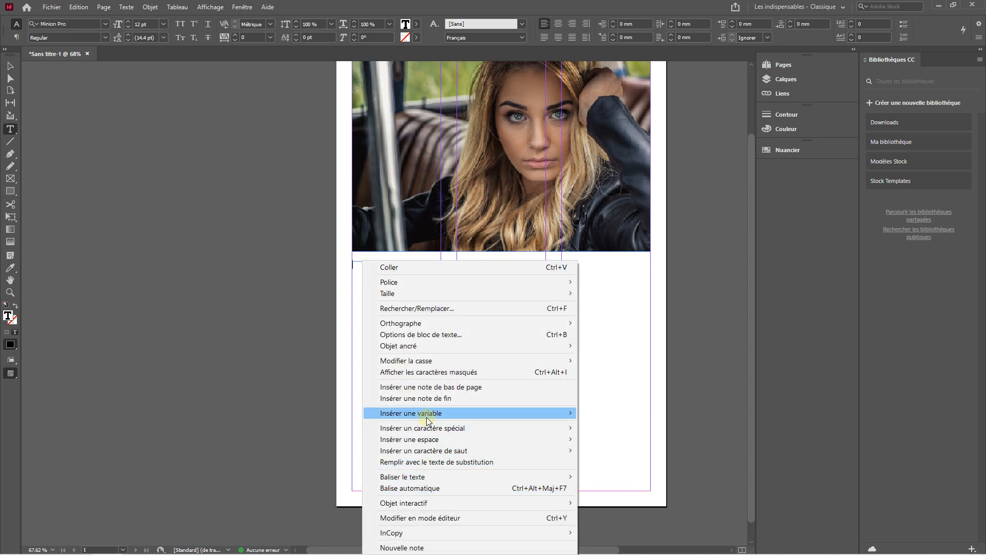
click(406, 462)
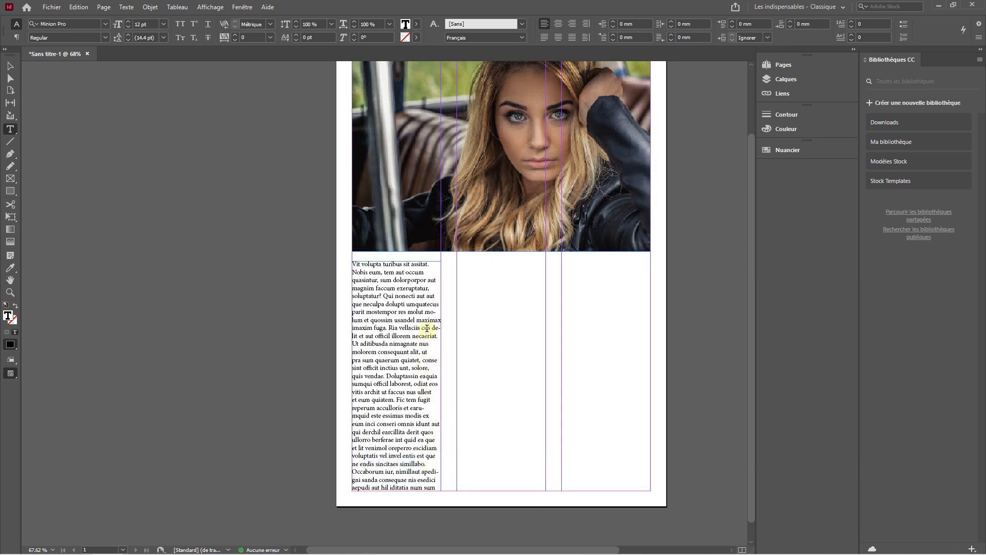
drag(438, 487, 342, 256)
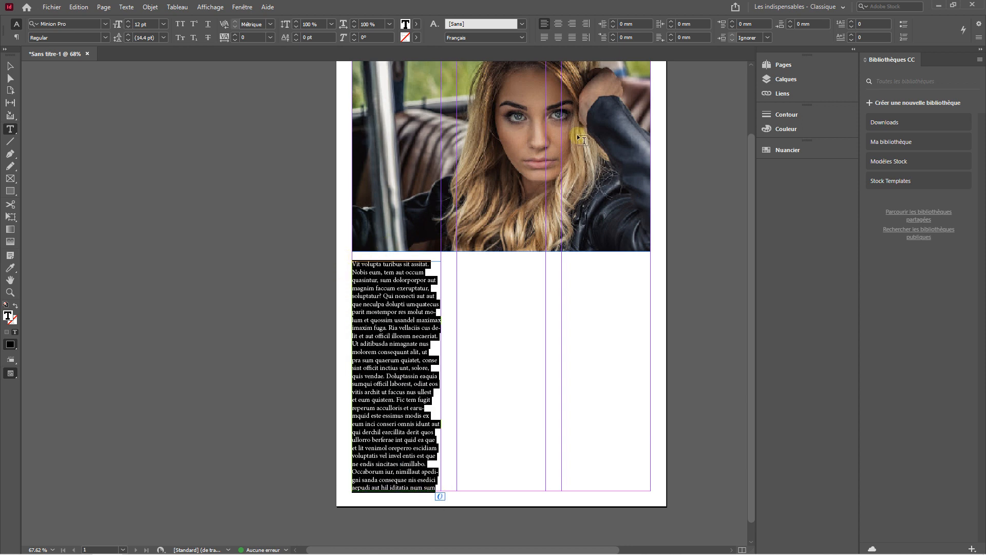
click(543, 40)
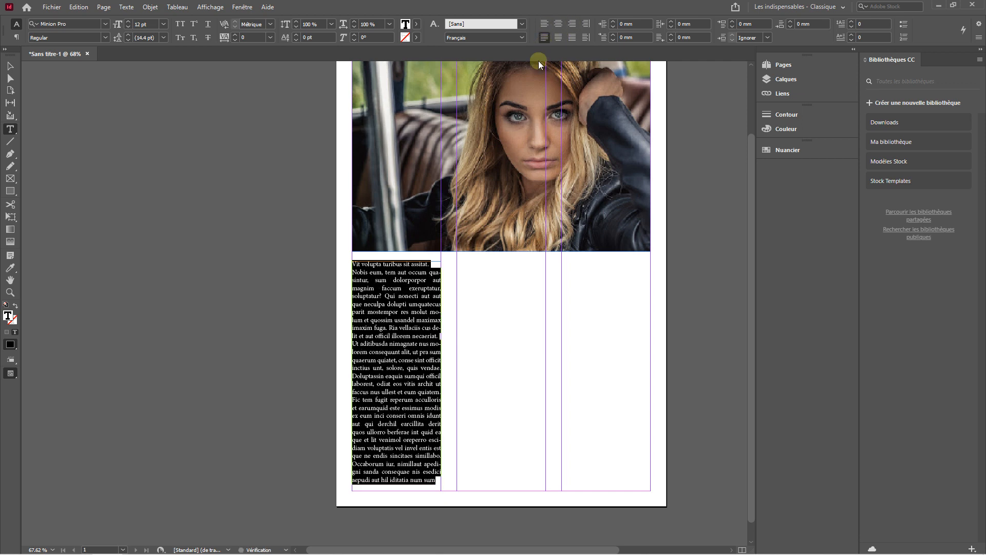
Step: Duplicate the first column's text frame into the second and third columns, level with the original
click(10, 67)
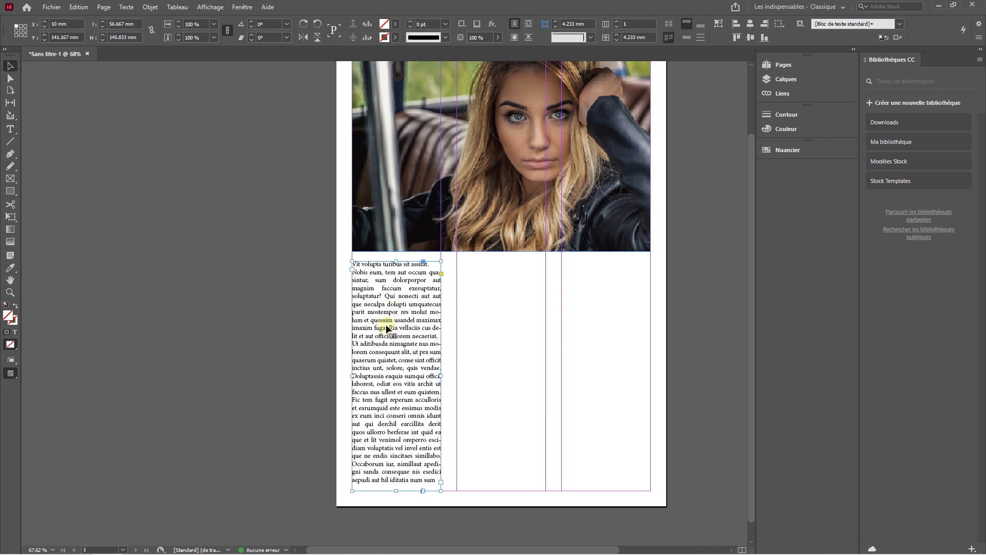
drag(386, 319, 593, 333)
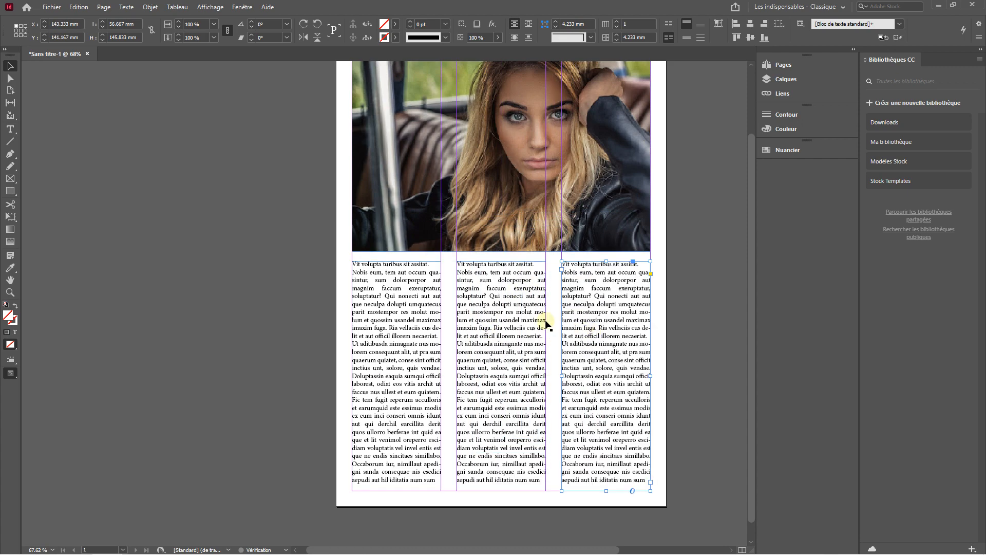
click(279, 303)
scroll(392, 218, right, 3)
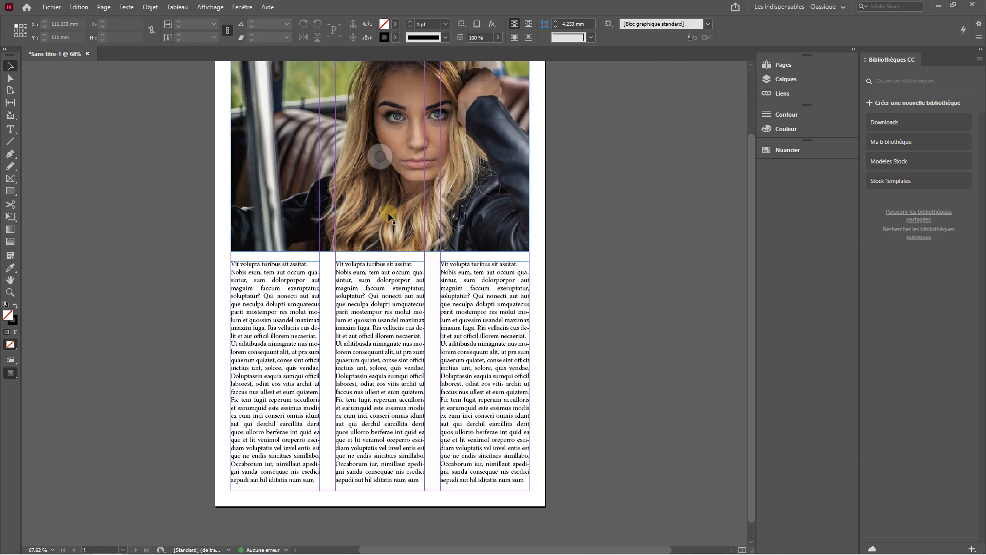
key(ctrl+minus)
scroll(340, 205, up, 1)
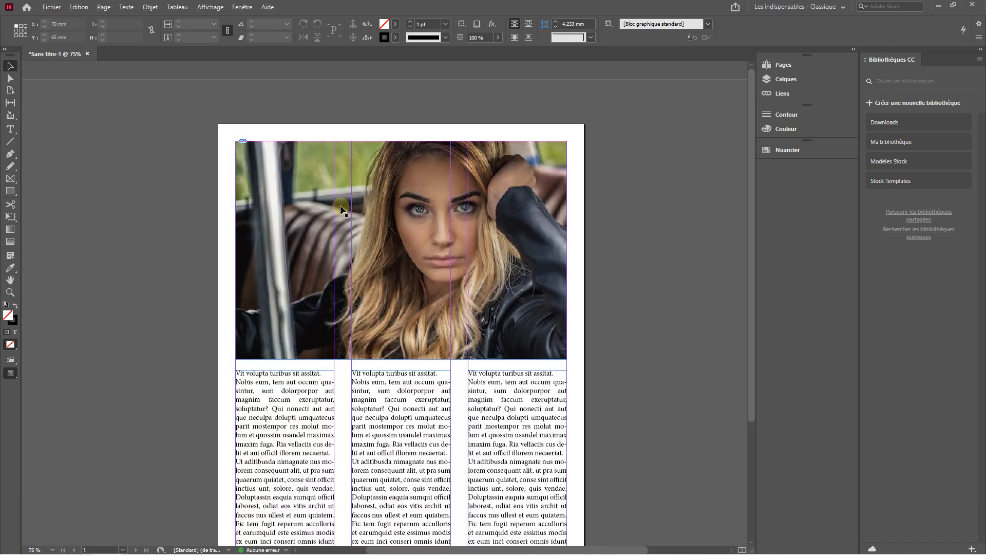
scroll(420, 183, down, 1)
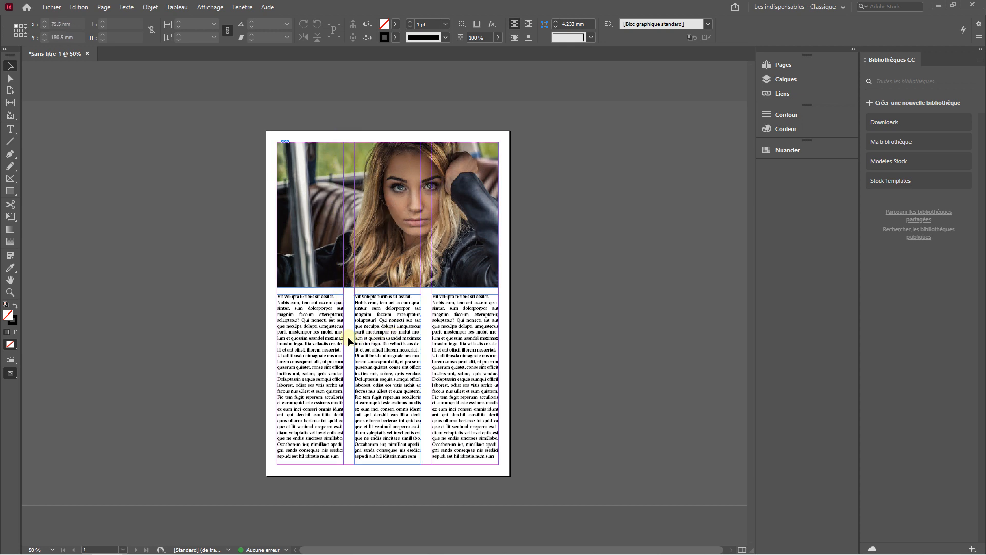
scroll(323, 337, up, 1)
scroll(323, 337, down, 1)
scroll(313, 314, up, 1)
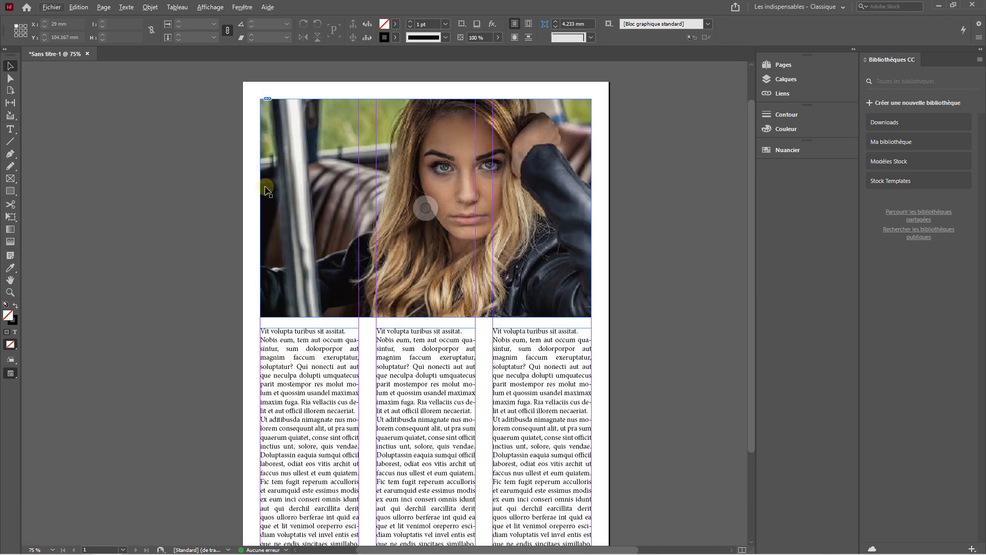
click(218, 9)
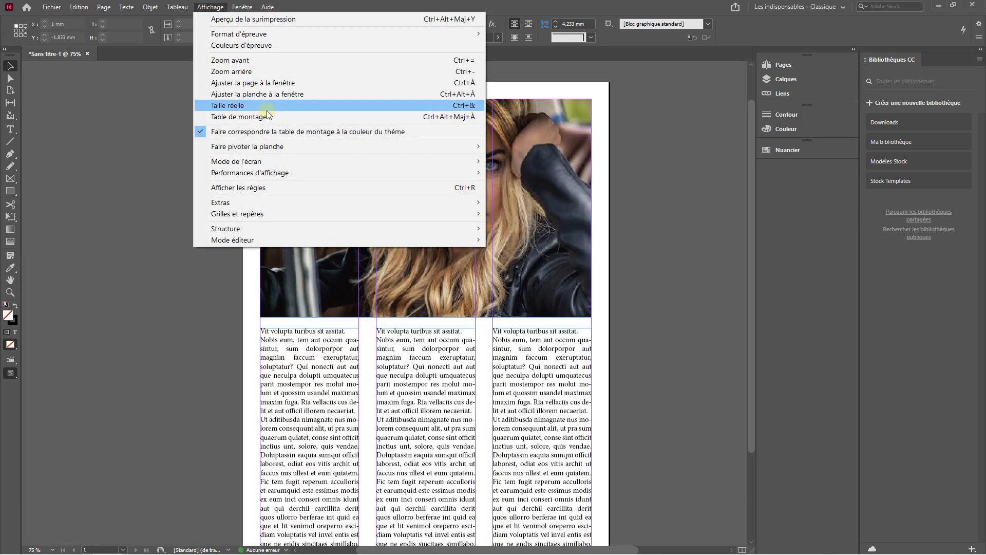
mouse_move(291, 211)
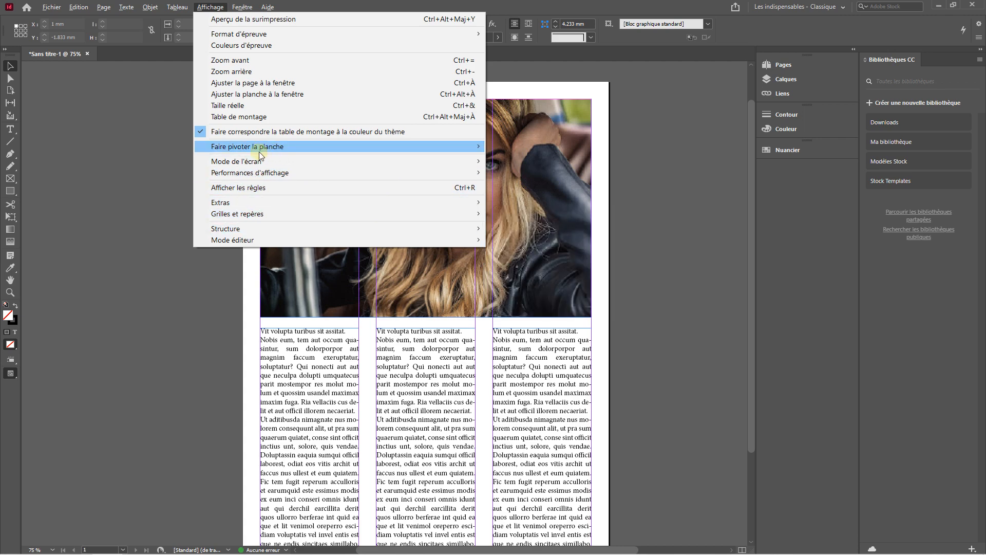
click(177, 252)
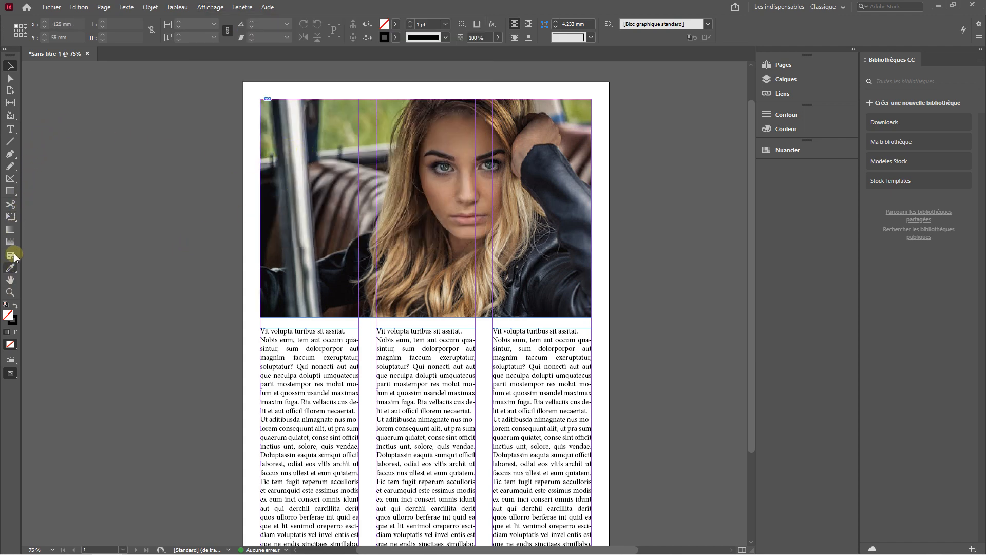
Step: Create a text frame of about 47 × 17.5 mm over the photo's upper-left corner containing the title FASHION
click(16, 131)
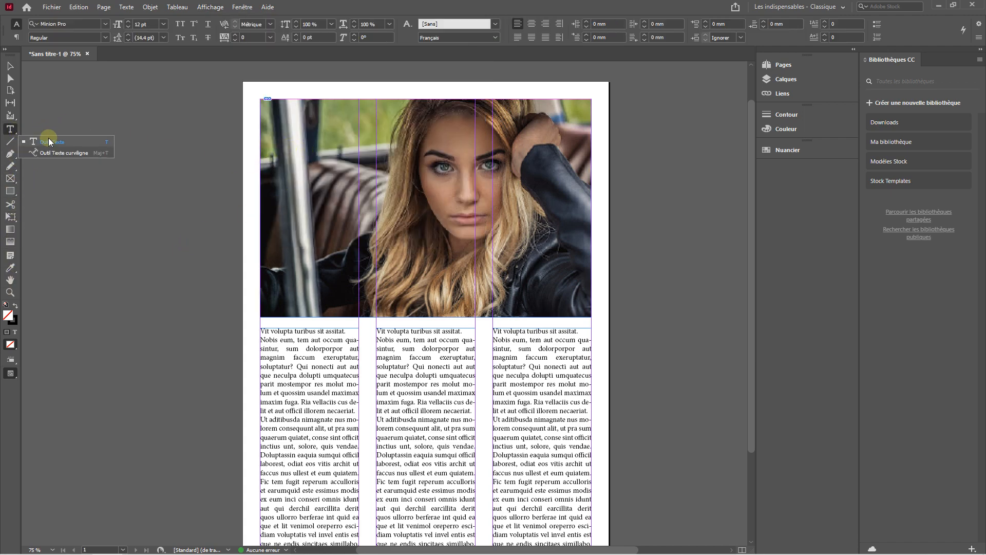
drag(271, 109, 353, 139)
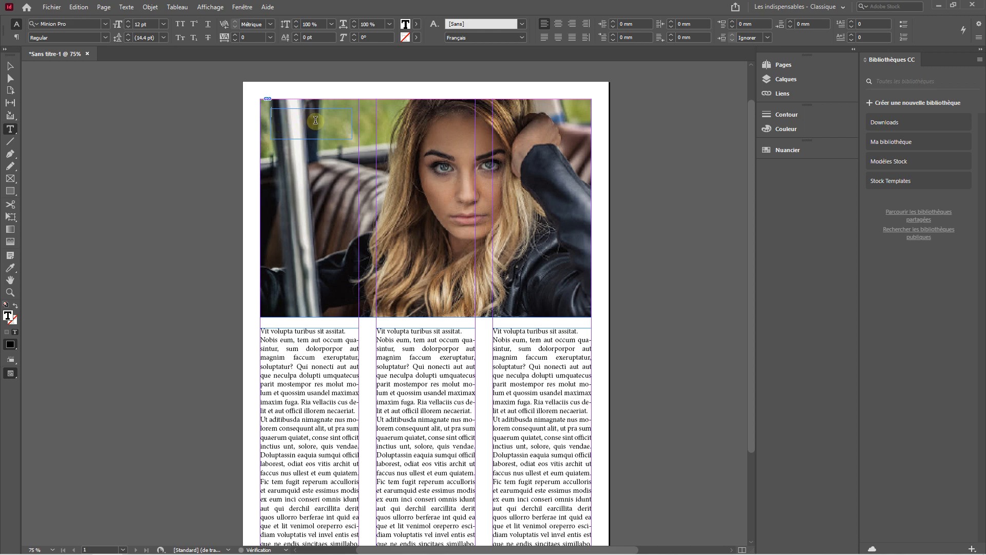
text(Tit)
Step: Colour the FASHION title white with the [Papier] swatch
click(10, 66)
double_click(309, 111)
drag(309, 111, 265, 112)
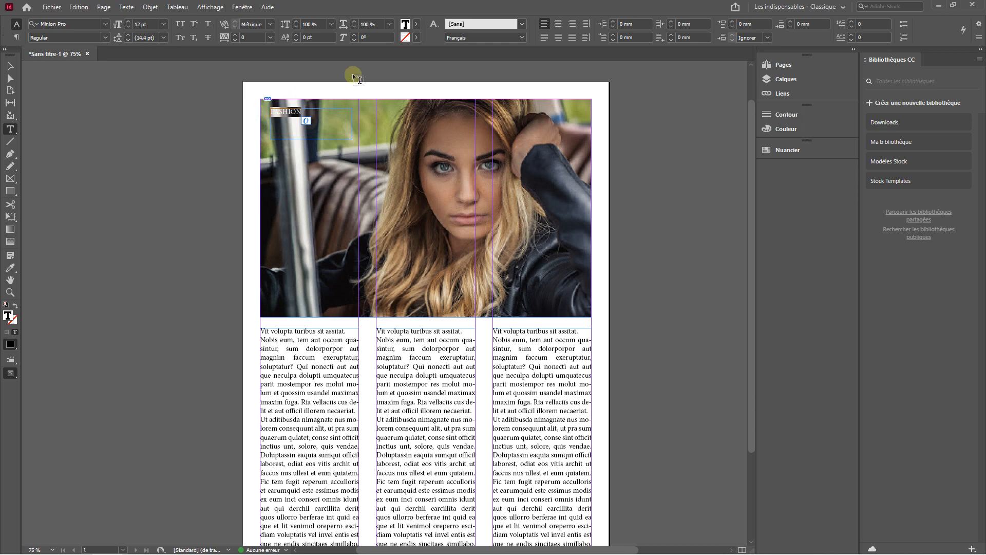
click(416, 25)
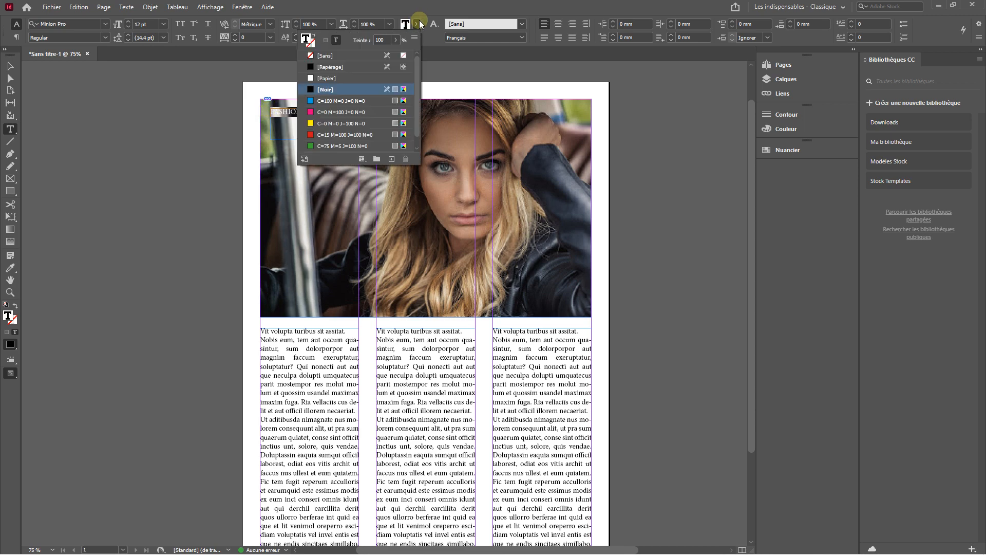
click(327, 78)
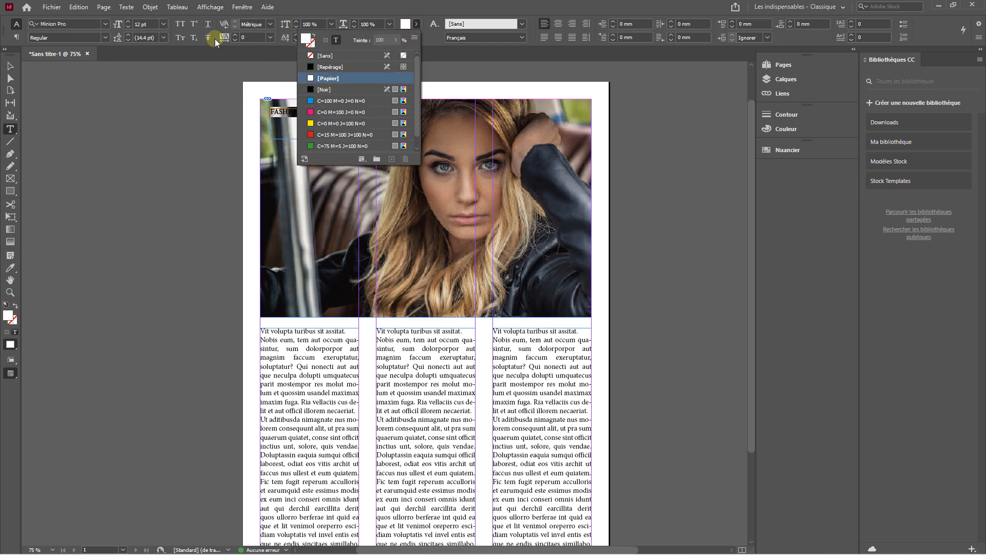
Step: Increase the font size of the FASHION title to 30 pt
click(127, 22)
click(127, 22)
click(127, 21)
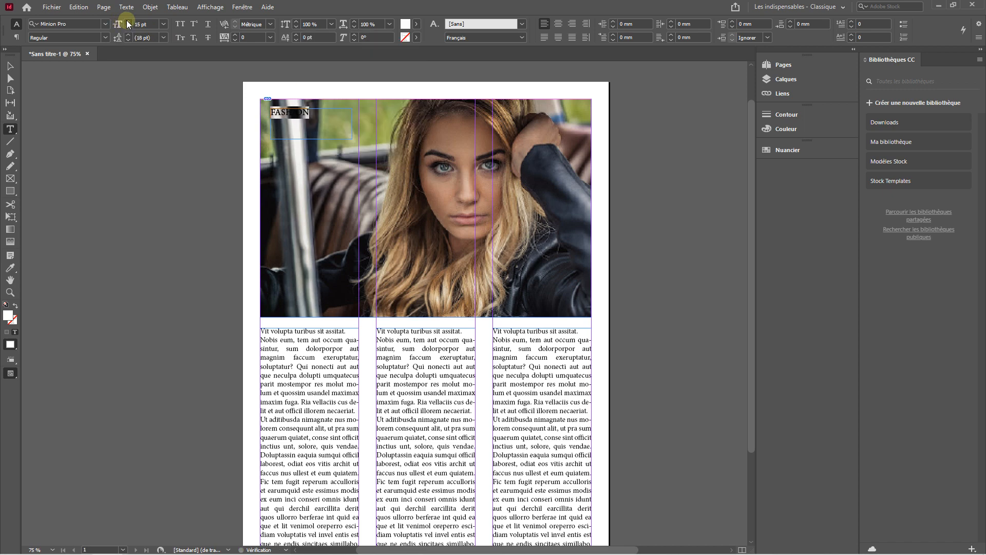
click(127, 22)
click(127, 22)
click(128, 22)
click(127, 21)
click(128, 22)
click(128, 22)
click(128, 22)
click(127, 22)
click(127, 22)
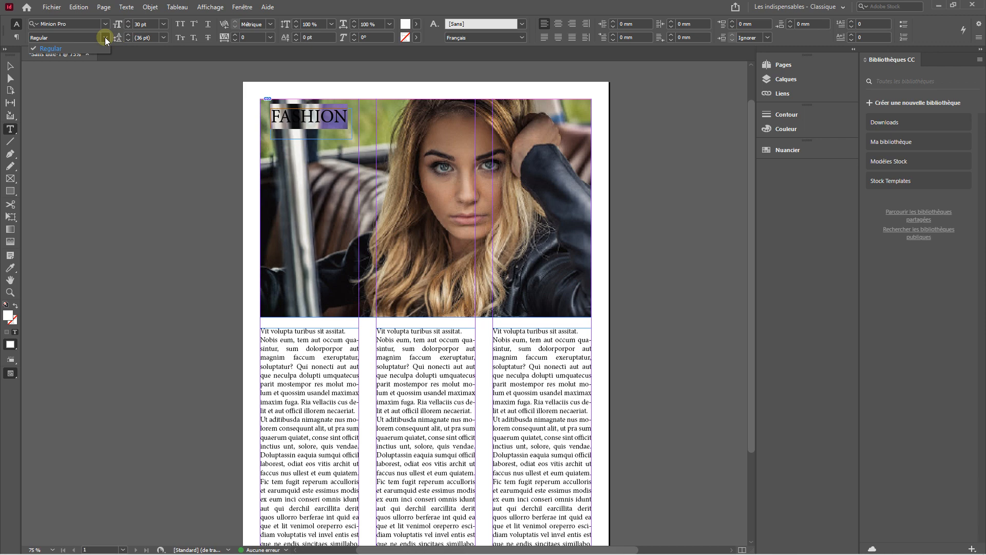
Step: Set the FASHION title in Arial Bold
click(105, 25)
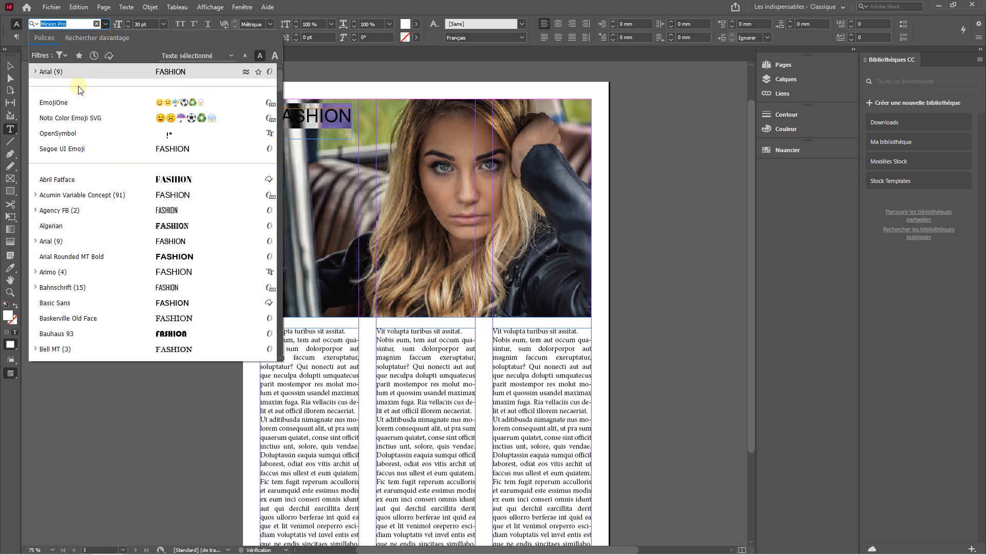
click(64, 77)
click(106, 36)
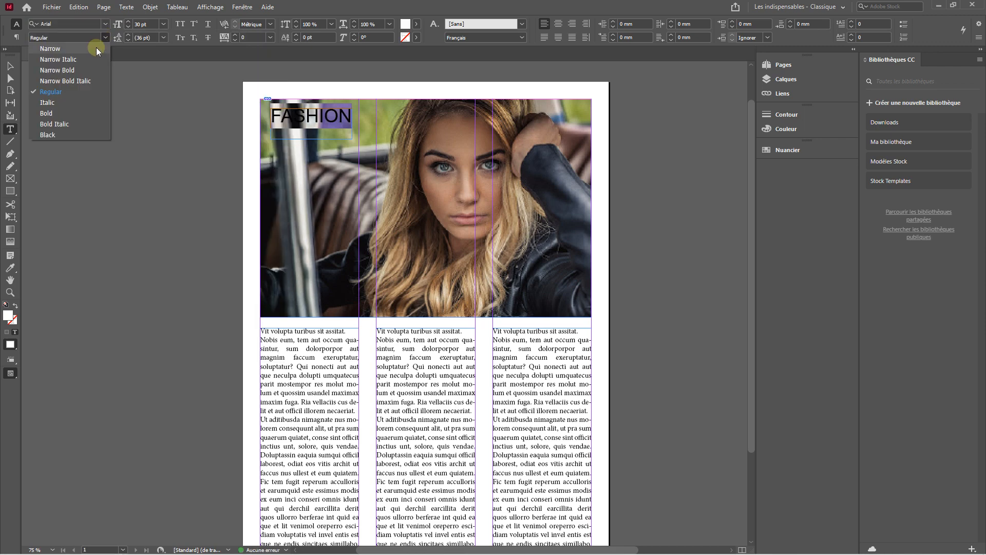
click(48, 113)
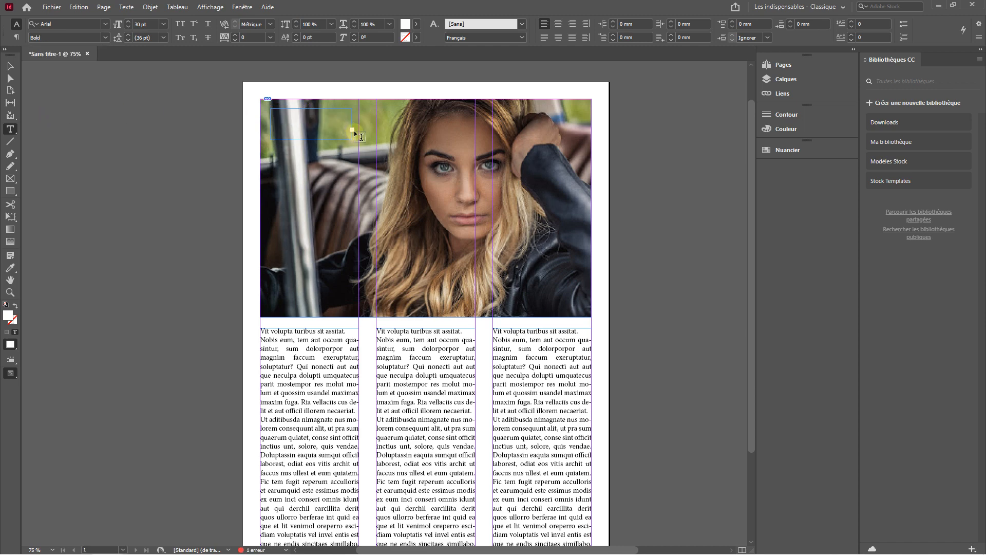
Step: Widen the title frame to about 59 mm and increase the FASHION text size to 40 pt
click(10, 65)
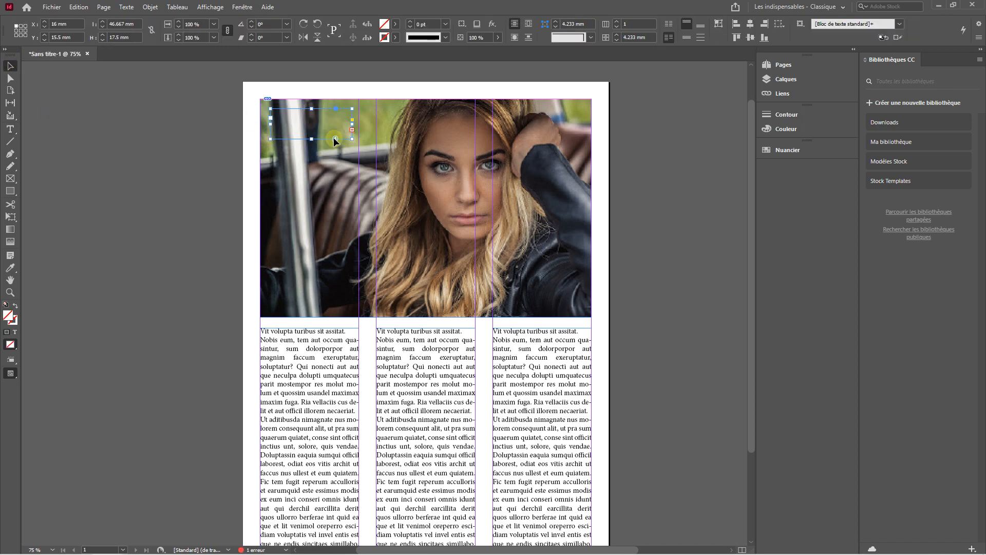
drag(353, 140, 270, 113)
double_click(354, 120)
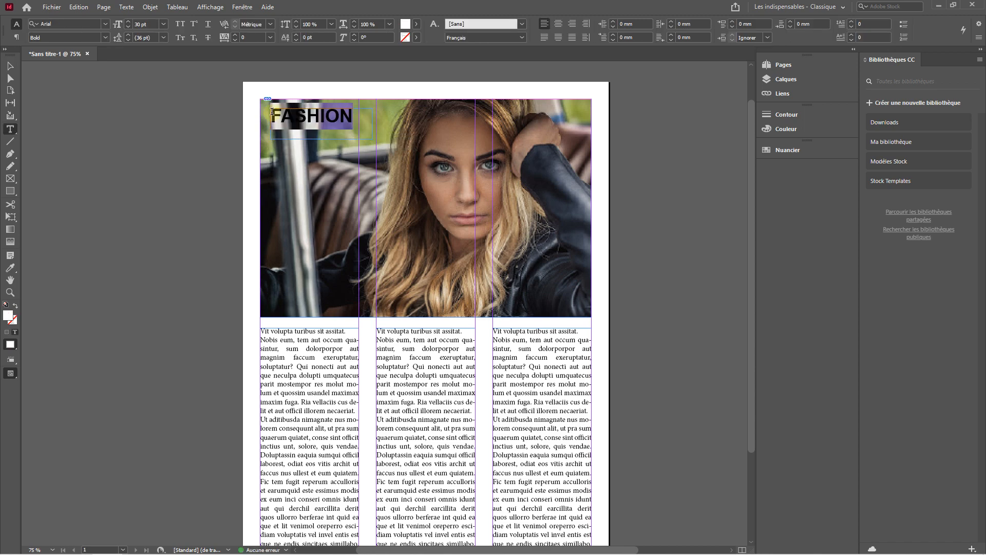
click(128, 23)
click(128, 22)
click(128, 22)
click(128, 23)
click(128, 23)
click(128, 22)
click(128, 23)
click(128, 23)
click(128, 23)
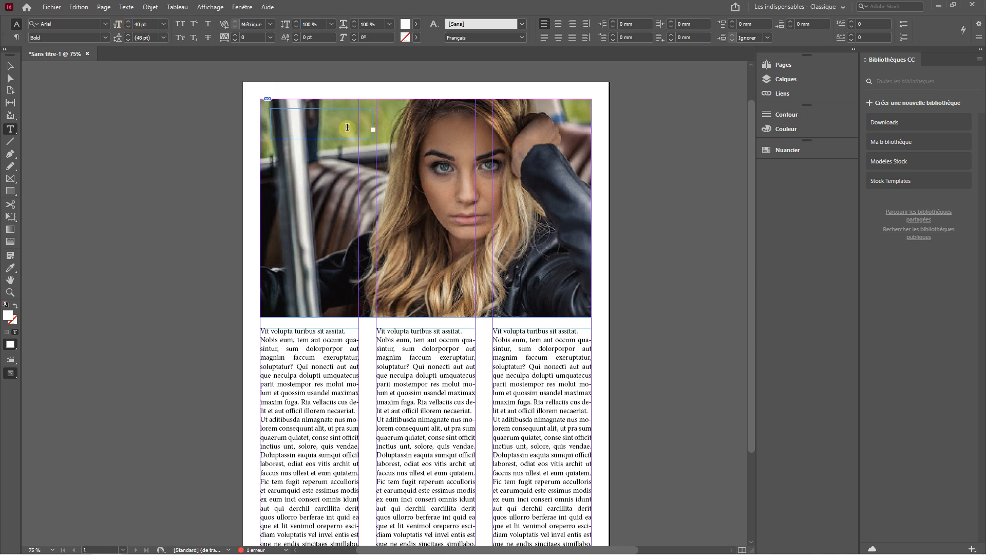
Step: Enlarge the title frame to about 65 mm wide, trim its spare height and move it closer to the photo's upper-left corner
click(10, 65)
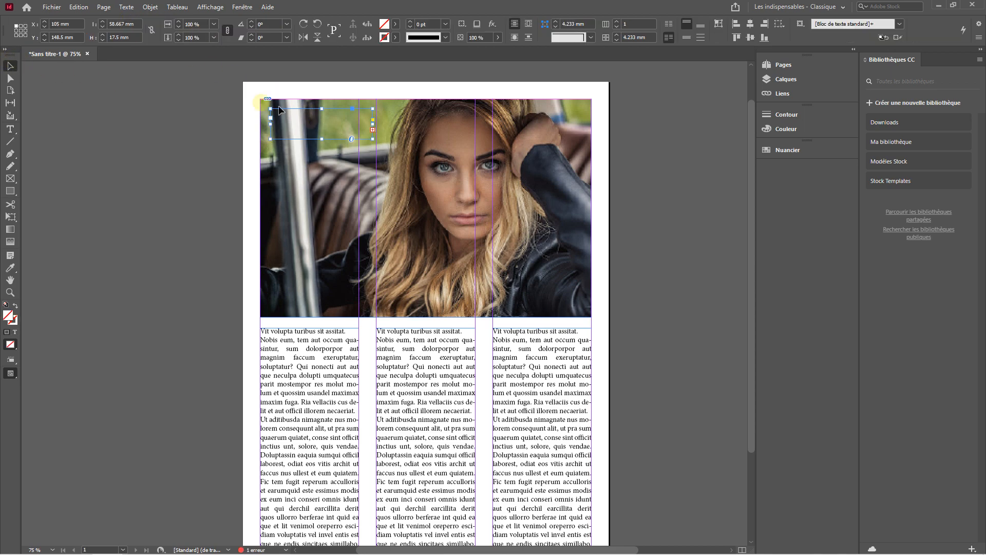
drag(373, 129, 383, 150)
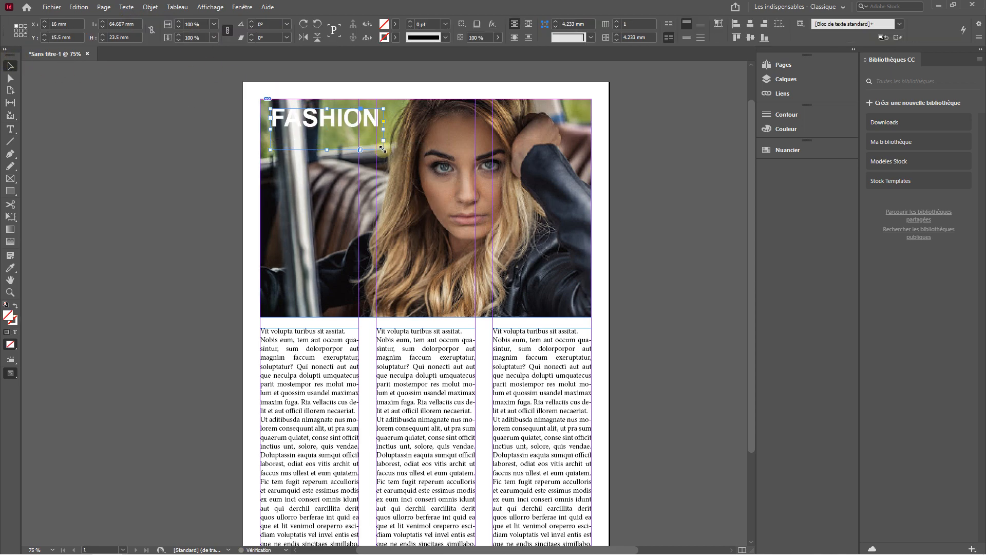
drag(327, 149, 320, 109)
click(201, 144)
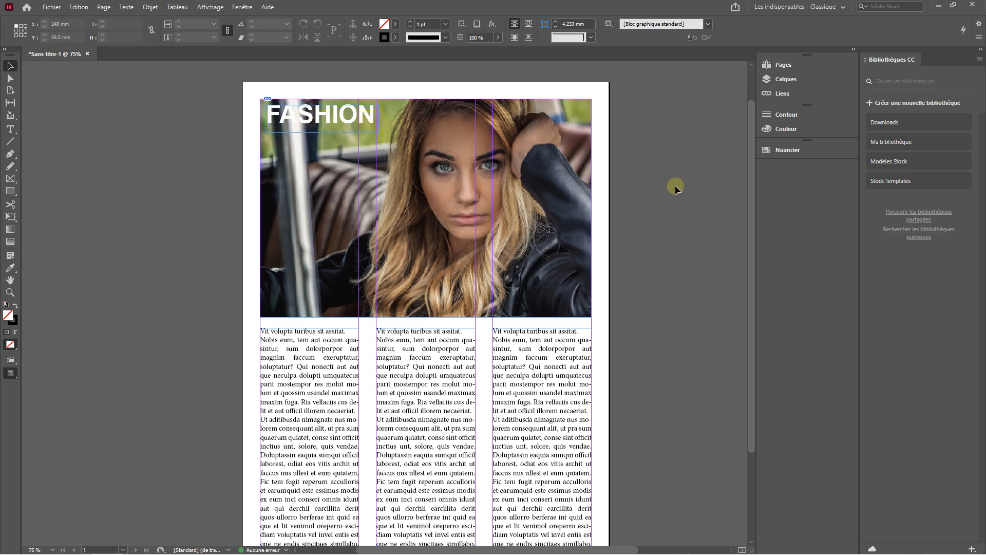
Step: Switch the screen mode to Preview (Aperçu) and view the whole page without guides
scroll(675, 185, right, 1)
scroll(334, 174, right, 1)
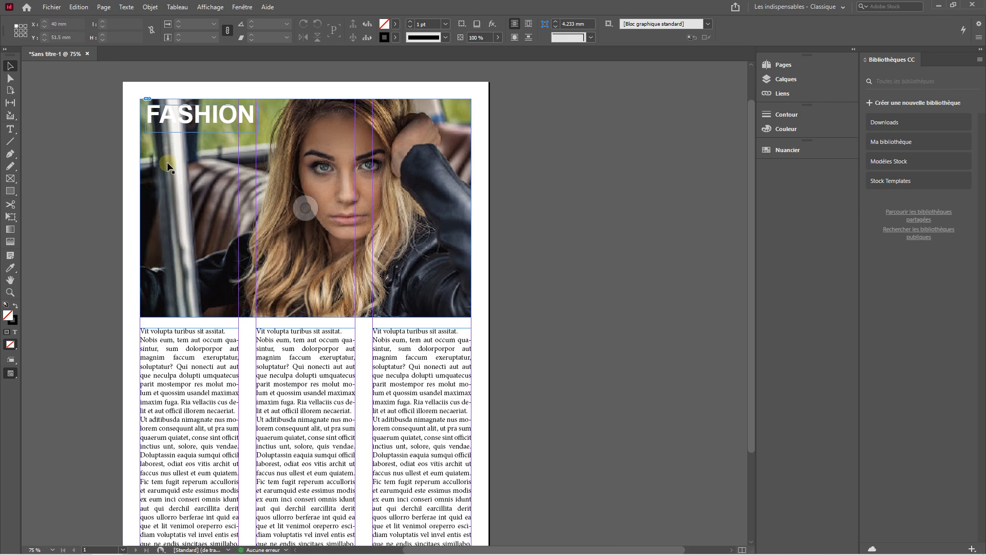
click(208, 11)
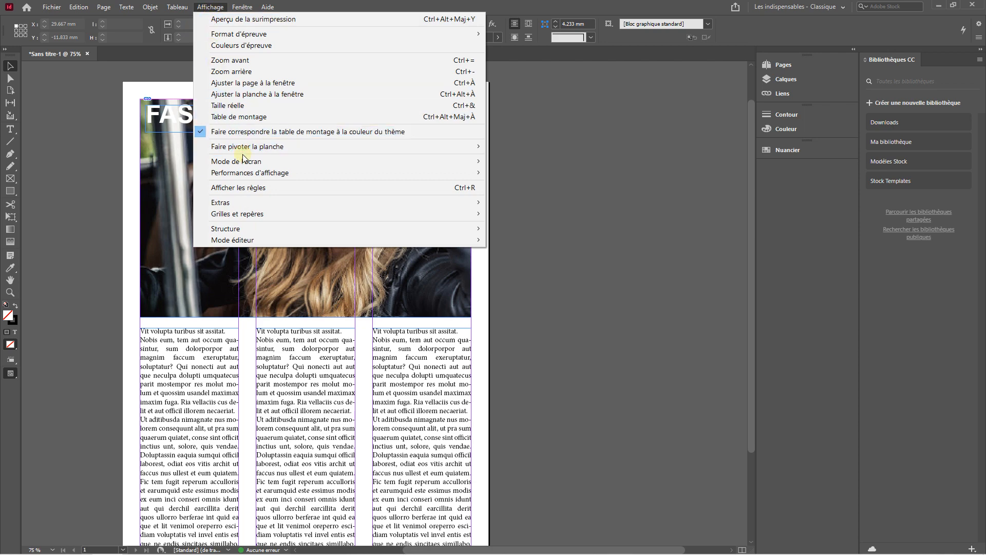
mouse_move(245, 164)
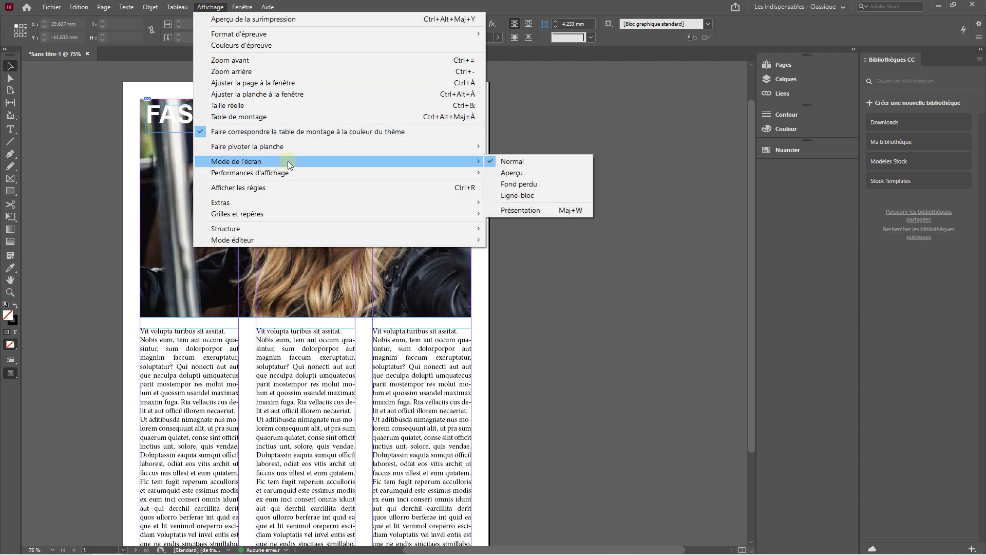
click(512, 173)
click(313, 200)
scroll(307, 202, right, 2)
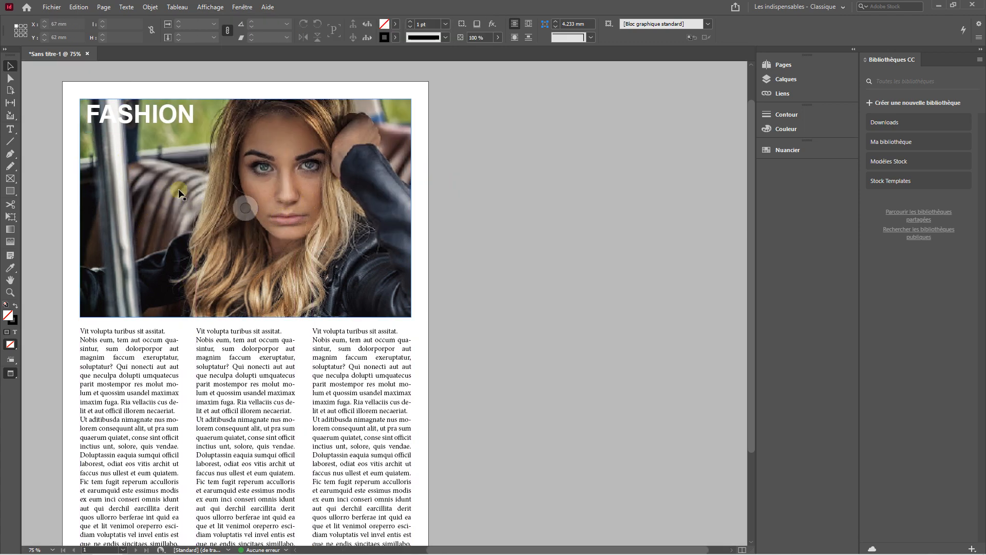
scroll(179, 193, right, 2)
scroll(176, 200, left, 4)
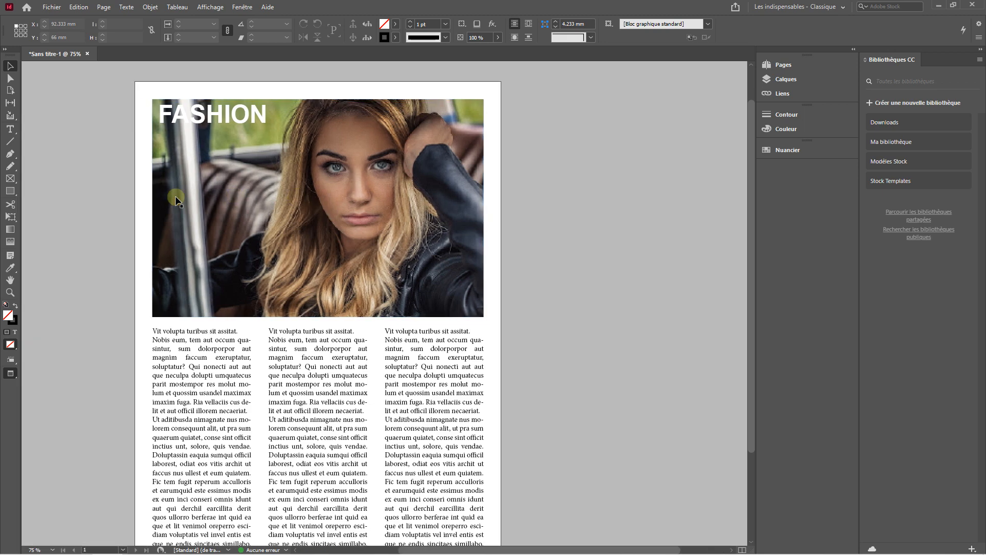
key(ctrl+minus)
click(128, 111)
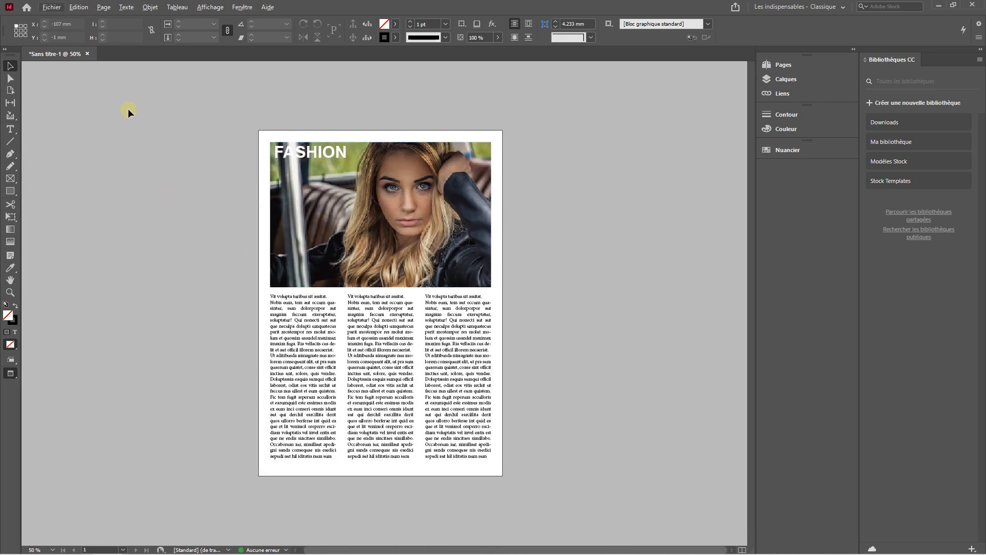